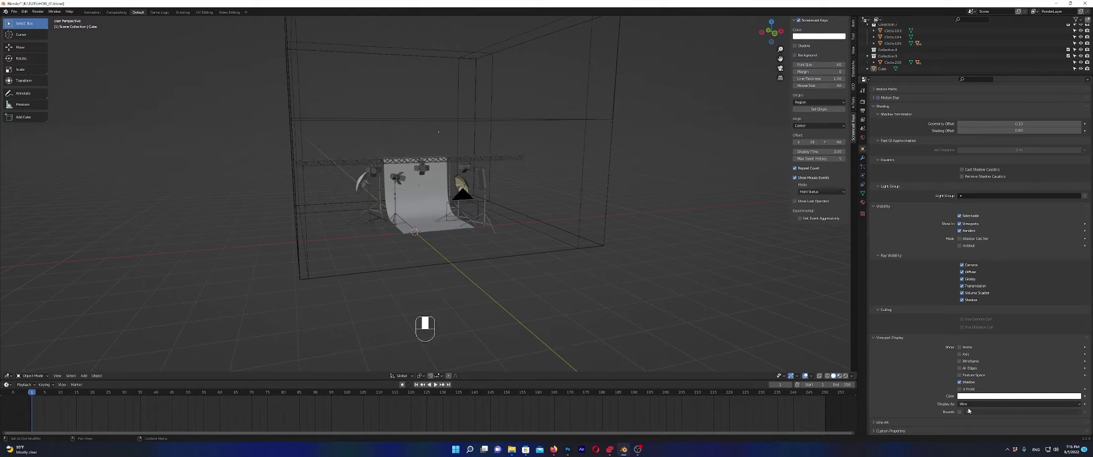
- Set the large room cube's viewport display to Wire so the studio inside can be seen
click(972, 405)
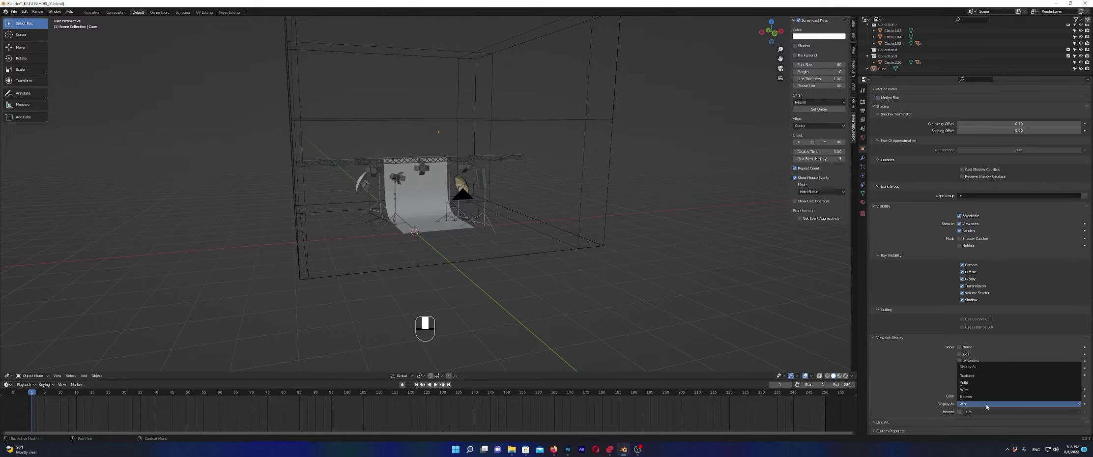
click(975, 383)
mouse_move(525, 239)
middle_down()
mouse_move(541, 219)
mouse_move(528, 227)
middle_up()
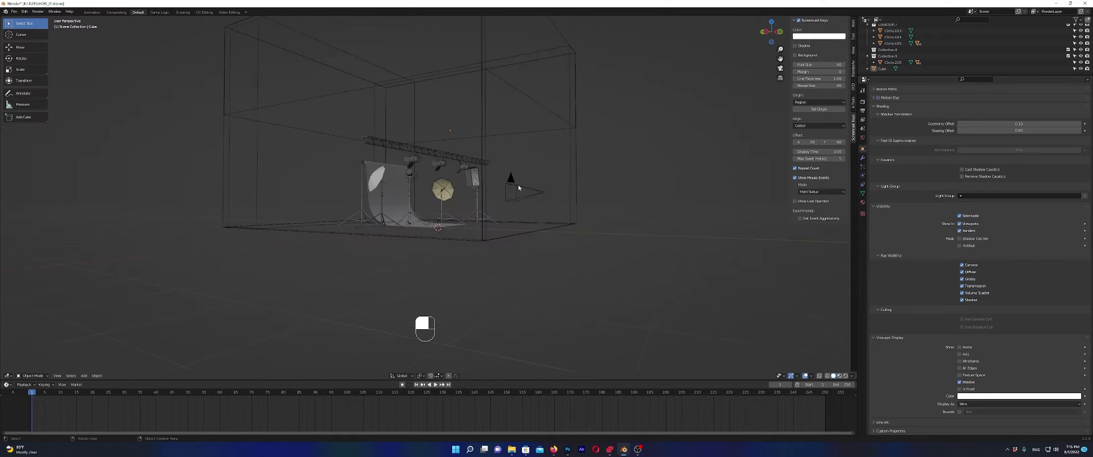
middle_drag(511, 202, 492, 177)
middle_drag(523, 259, 508, 235)
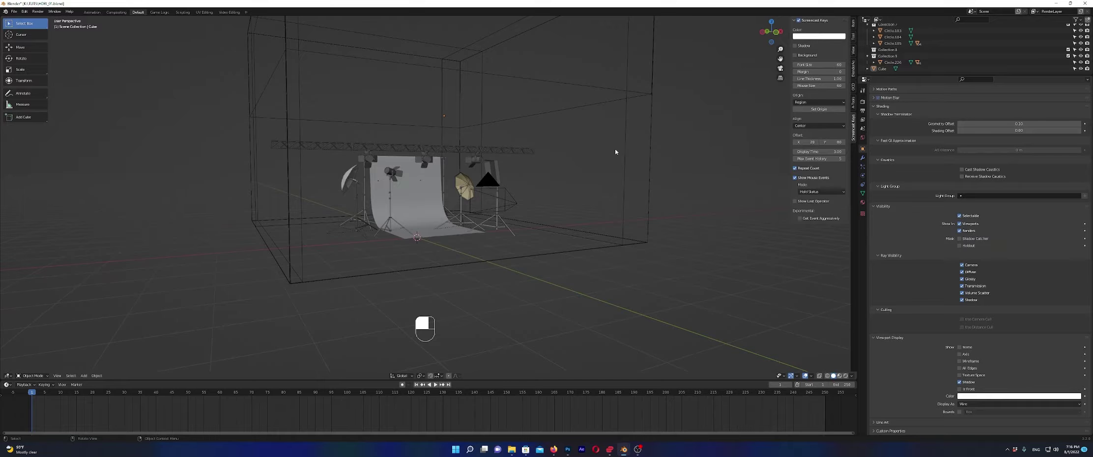
- Switch the viewport to rendered shading and inspect the studio lights from inside the room
scroll(391, 254, up, 3)
middle_drag(440, 246, 382, 251)
scroll(391, 255, up, 1)
key(z)
click(361, 192)
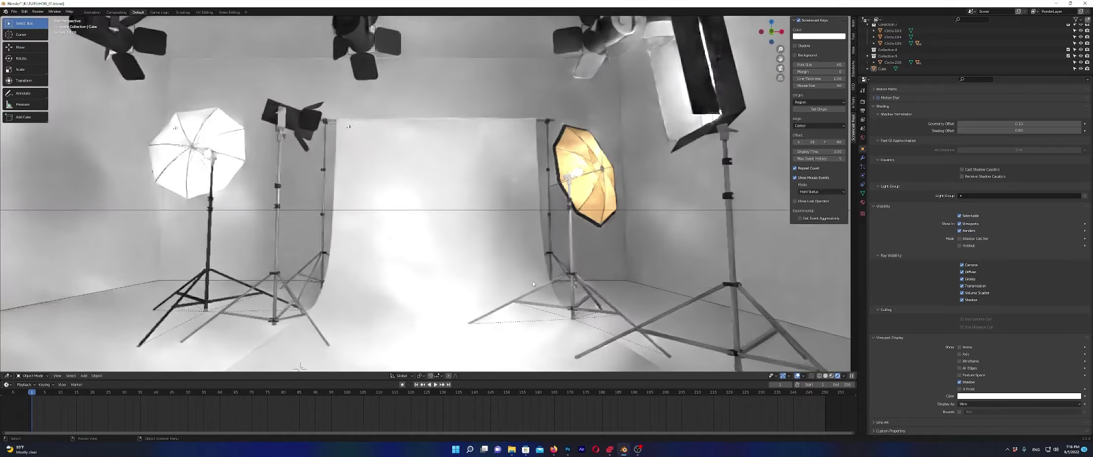
middle_drag(582, 168, 544, 193)
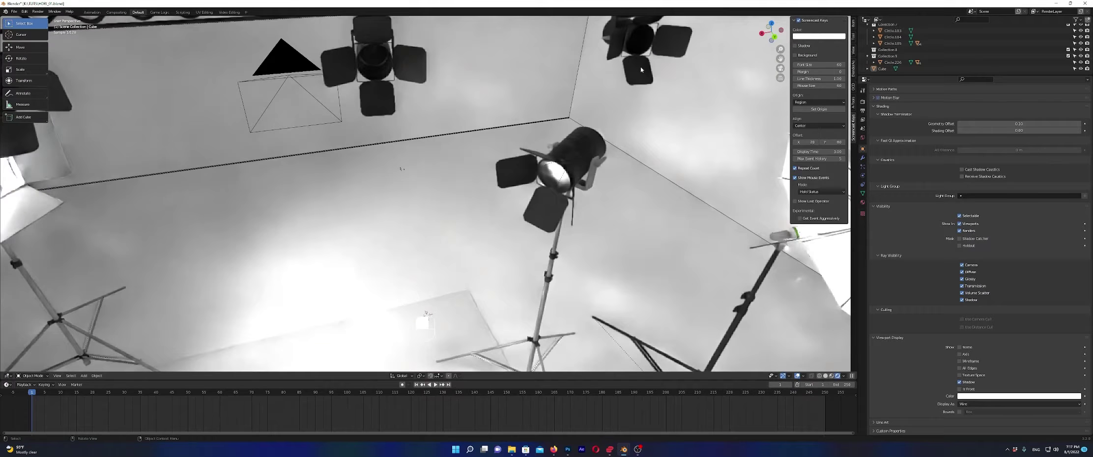
middle_drag(393, 176, 596, 226)
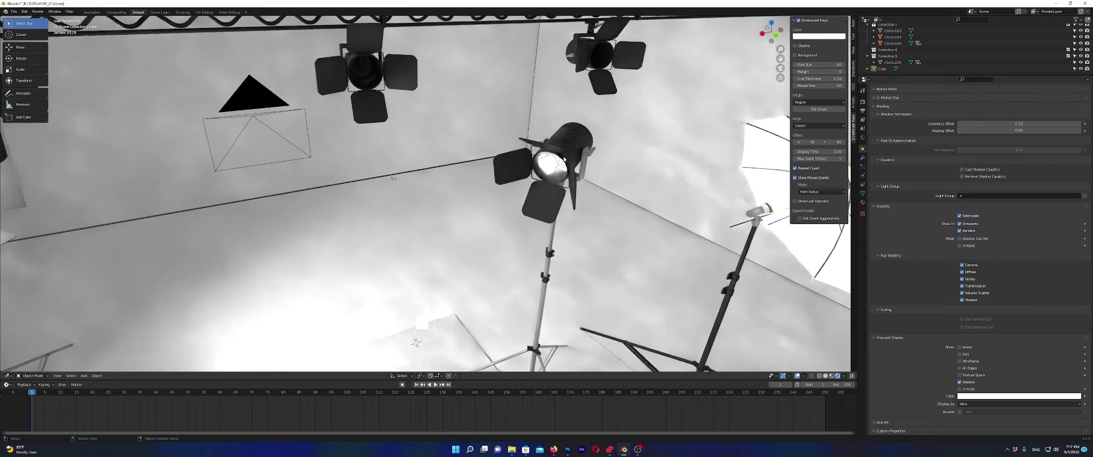
- Examine the lit stand spotlight's emissive material and the bulb geometry it is assigned to
click(572, 145)
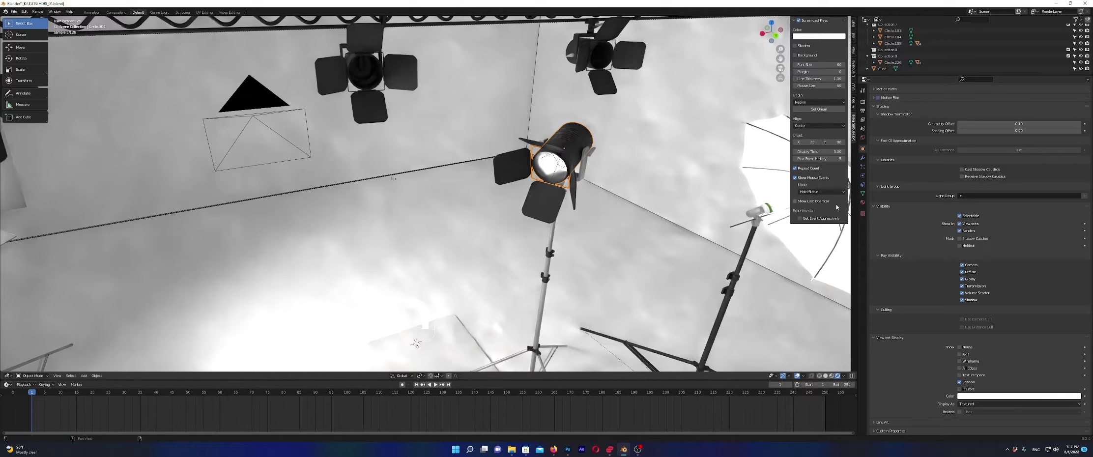
click(863, 201)
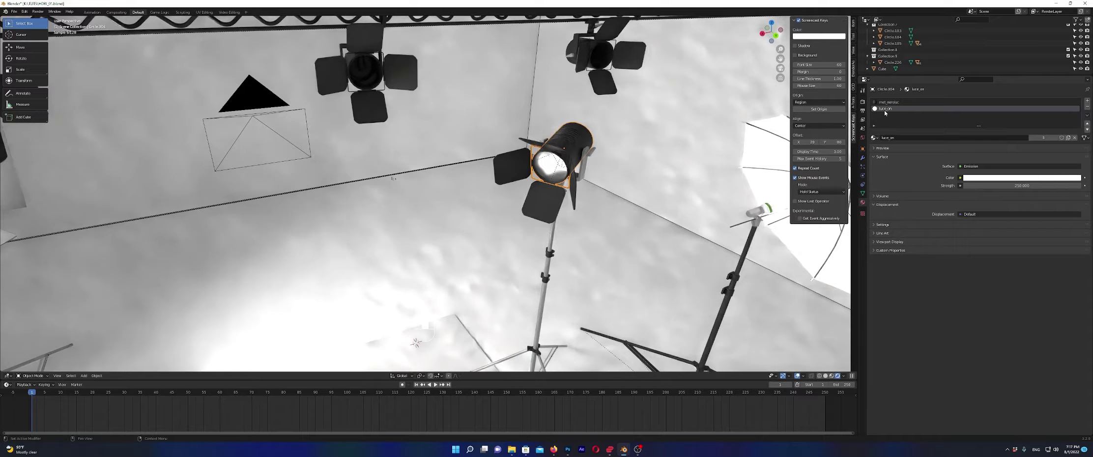
middle_drag(605, 190, 616, 171)
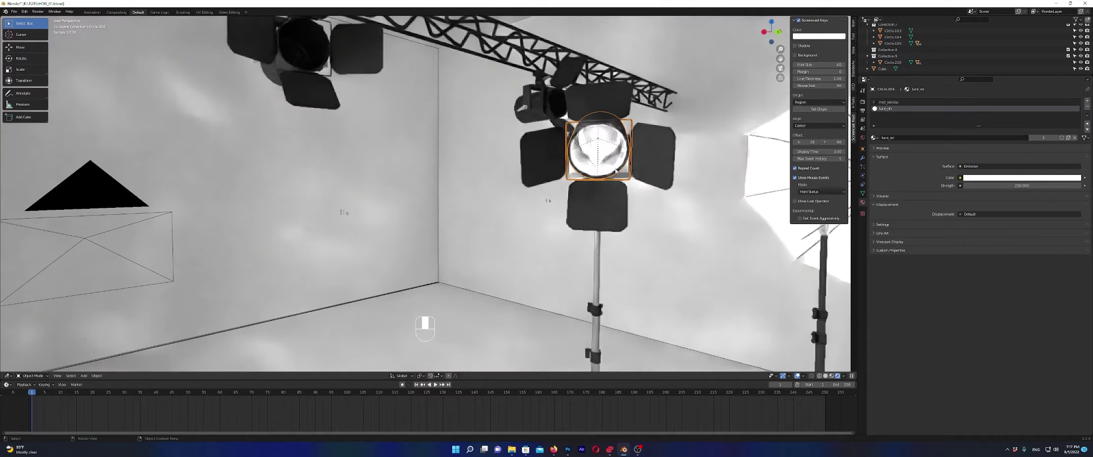
key(KP_Decimal)
middle_drag(453, 212, 464, 216)
key(Tab)
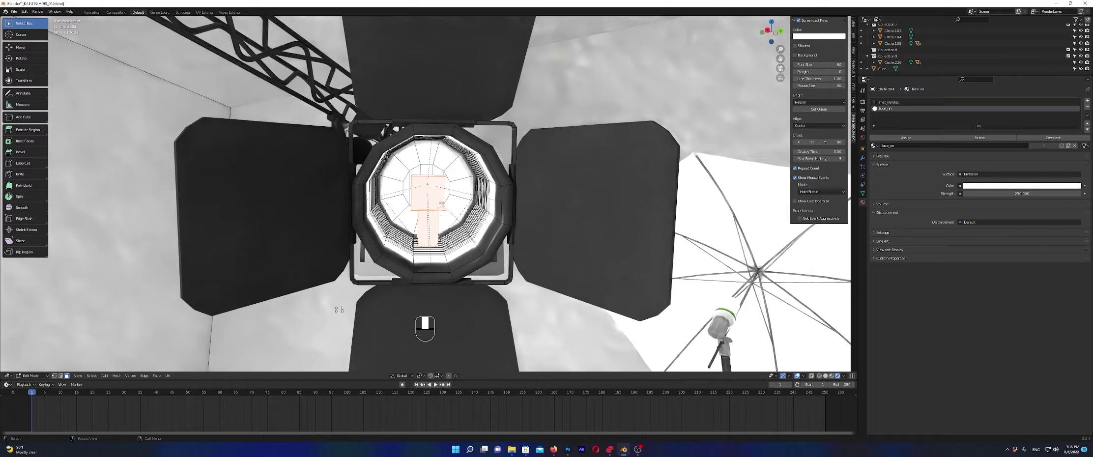
key(Tab)
- Select the unlit spotlight on the ceiling truss and open its mesh in Edit Mode
scroll(441, 203, down, 3)
middle_drag(441, 203, 403, 219)
middle_drag(344, 196, 382, 180)
shift+middle_drag(383, 180, 469, 186)
click(469, 186)
key(KP_Decimal)
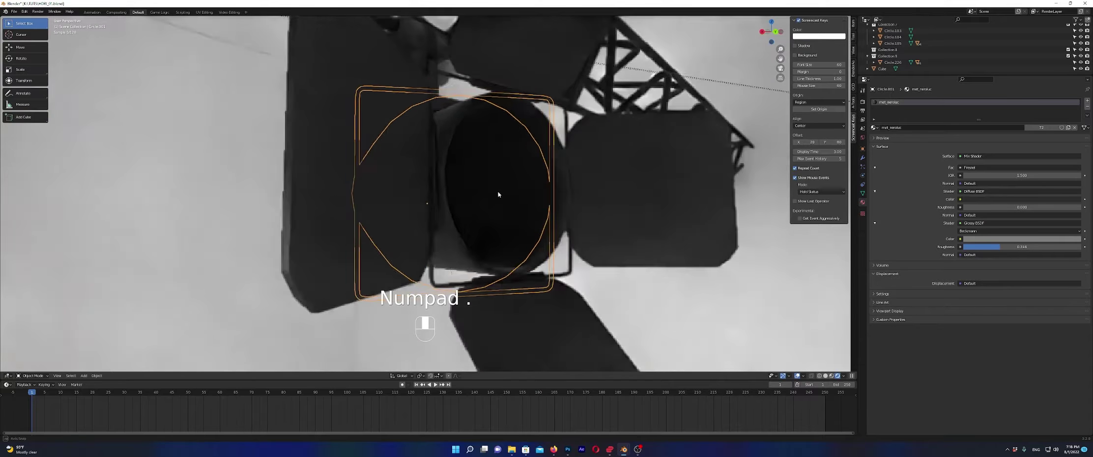
key(Tab)
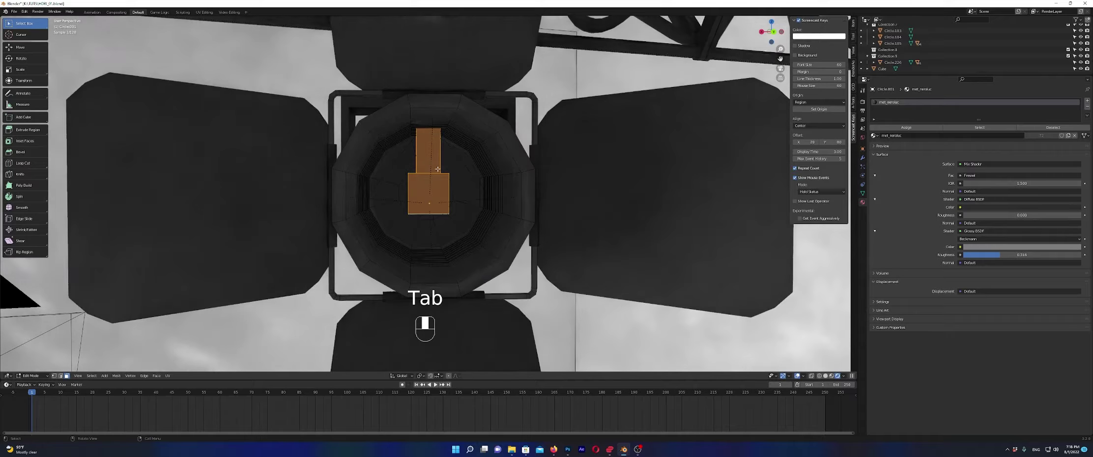
- Select the spotlight's entire inner bulb in face mode, including all its linked faces
key(a)
key(a)
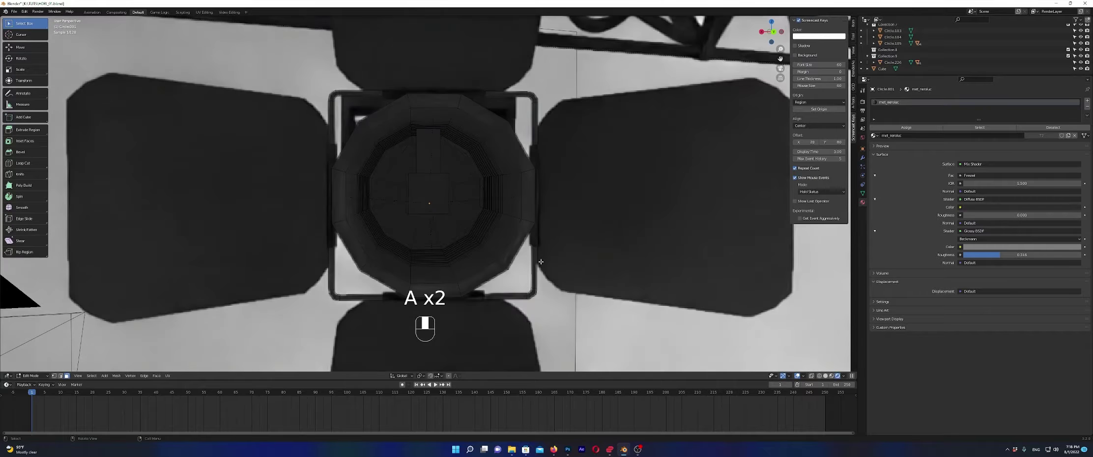
key(3)
click(426, 189)
click(430, 156)
click(429, 190)
click(433, 148)
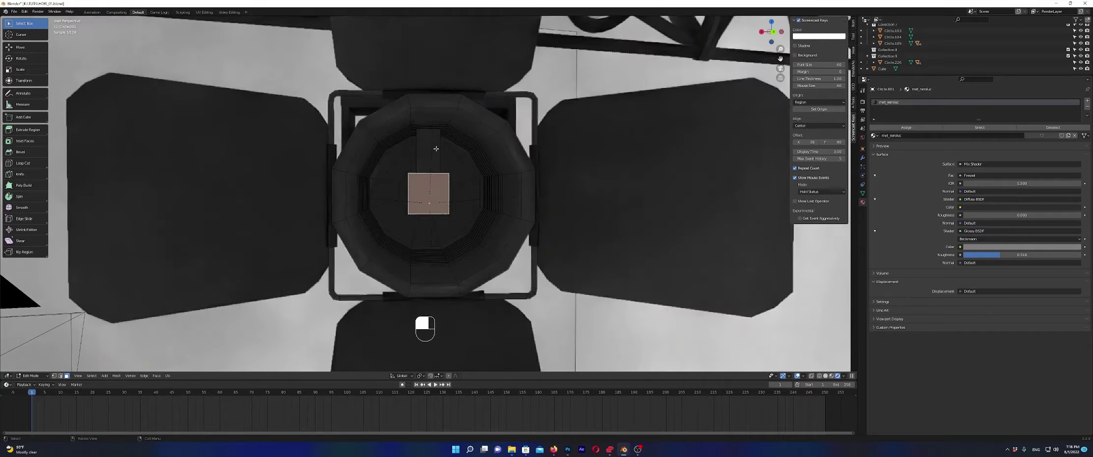
click(437, 185)
middle_drag(436, 185, 565, 243)
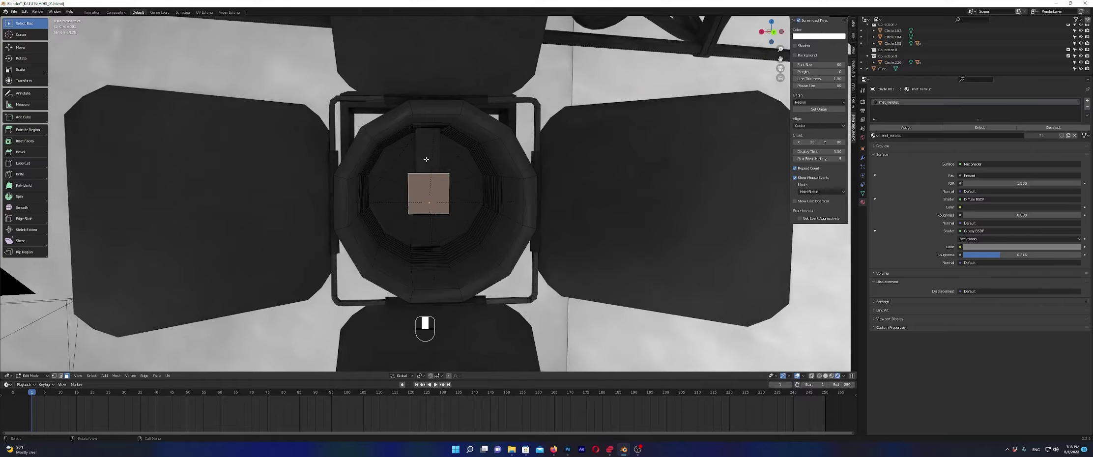
key(l)
middle_drag(425, 192, 415, 197)
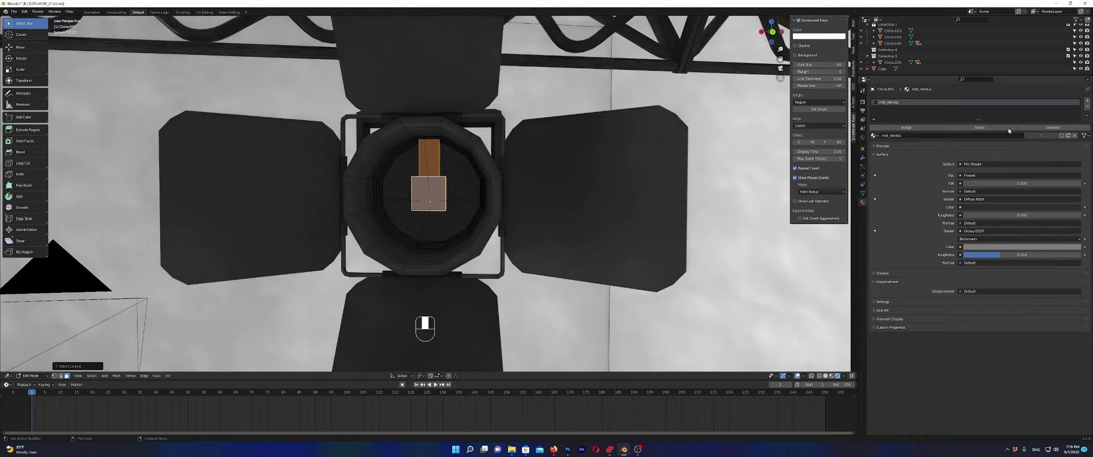
- Add a second material slot with the luce_on material and assign it to the selected bulb
click(1087, 100)
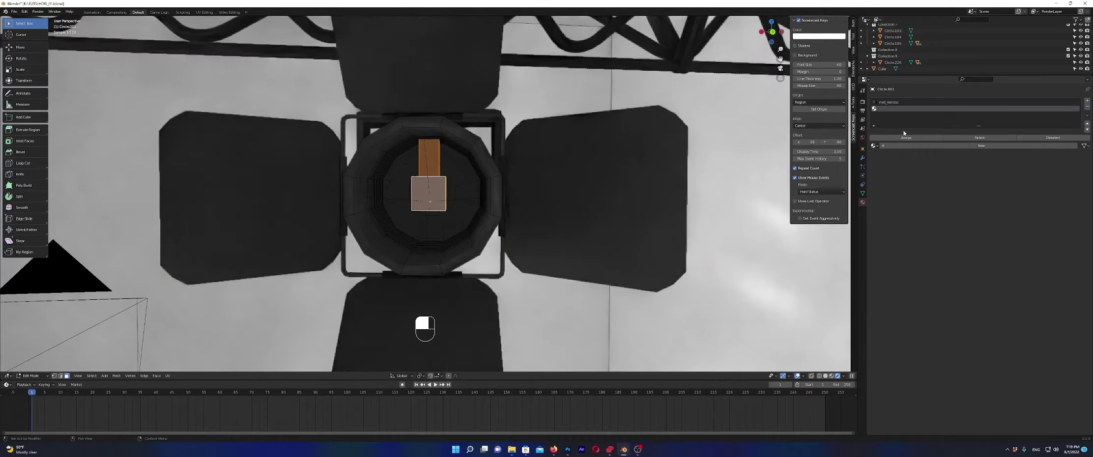
click(875, 147)
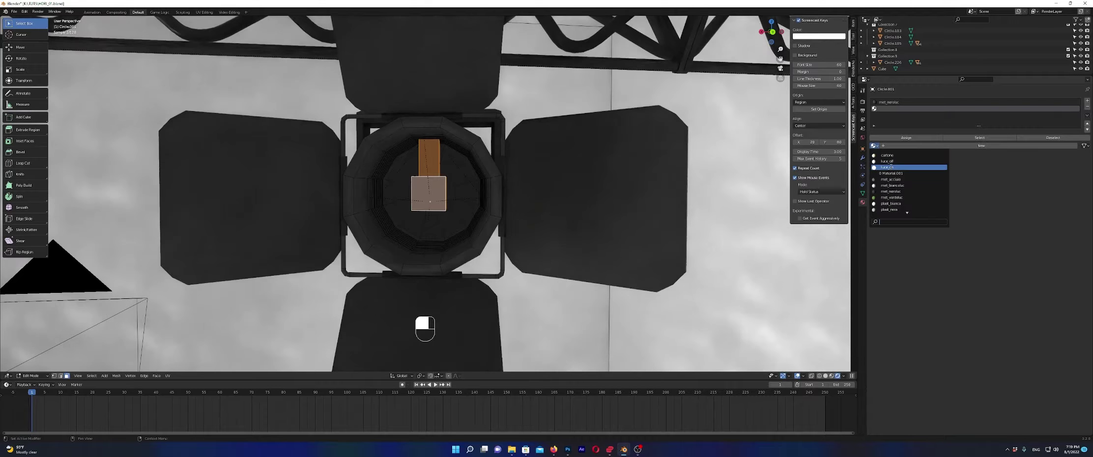
click(891, 170)
click(906, 137)
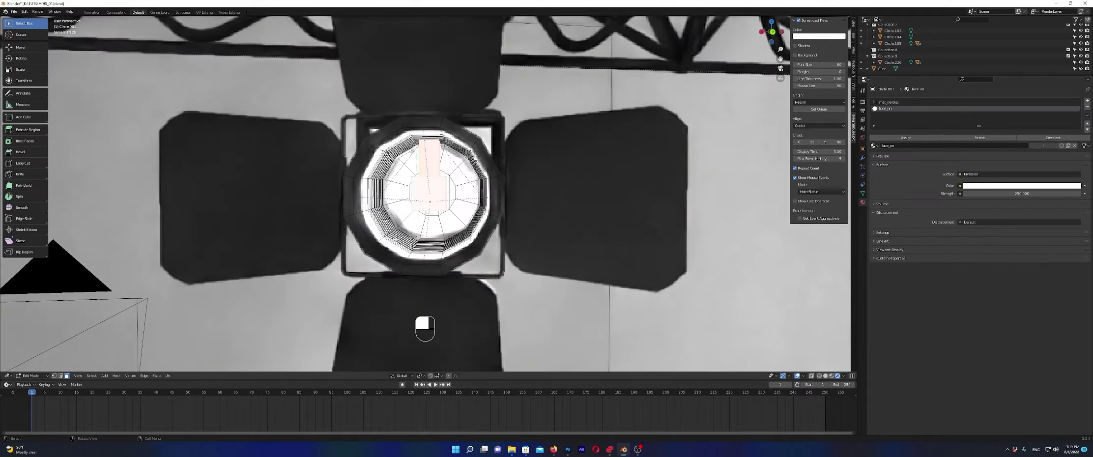
key(Tab)
scroll(398, 245, down, 6)
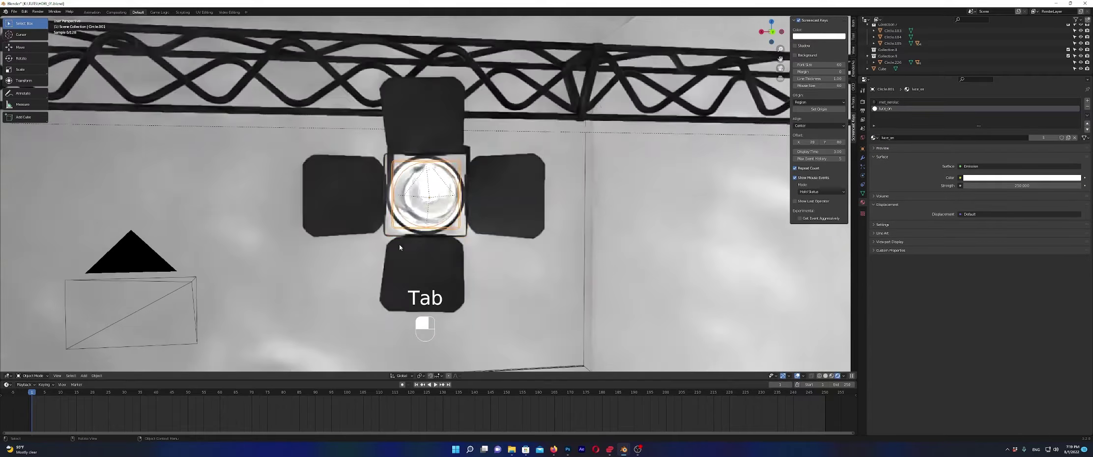
- Open the next unlit truss spotlight in Edit Mode and select its linked bulb faces
click(12, 209)
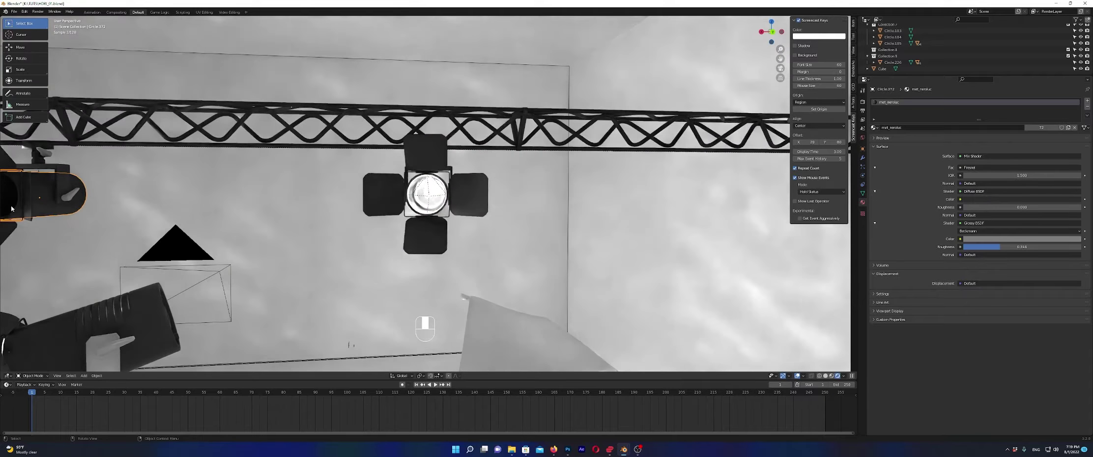
key(KP_Decimal)
key(Tab)
key(Tab)
scroll(362, 240, down, 6)
click(425, 184)
key(KP_Decimal)
key(Tab)
key(l)
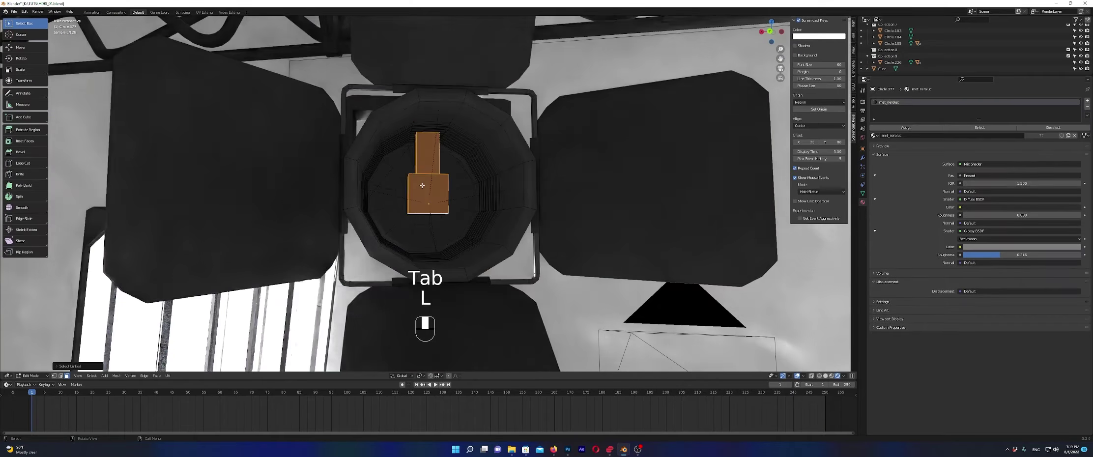
key(Tab)
- In the side view, move the camera horizontally towards the backdrop, in among the light stands
scroll(393, 218, down, 3)
scroll(394, 218, down, 5)
middle_drag(395, 219, 586, 260)
click(584, 253)
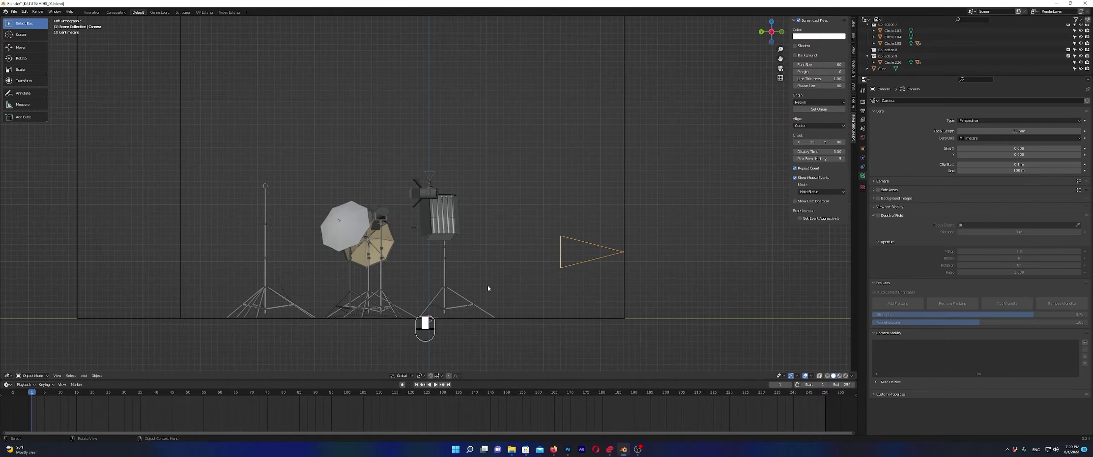
key(g)
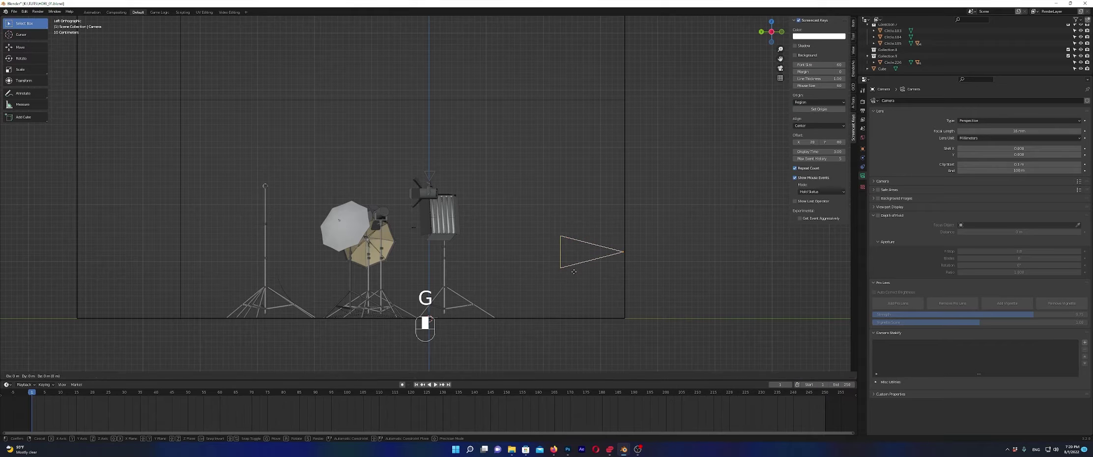
middle_drag(574, 272, 371, 271)
click(372, 271)
- Lock the camera to the view and reframe the backdrop through it in rendered shading
click(779, 68)
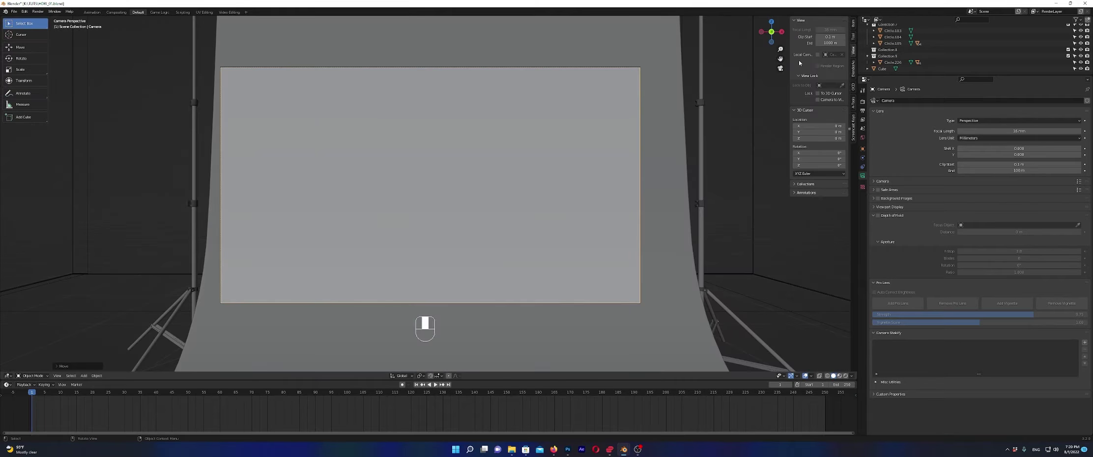
click(832, 100)
shift+middle_drag(473, 207, 432, 216)
key(z)
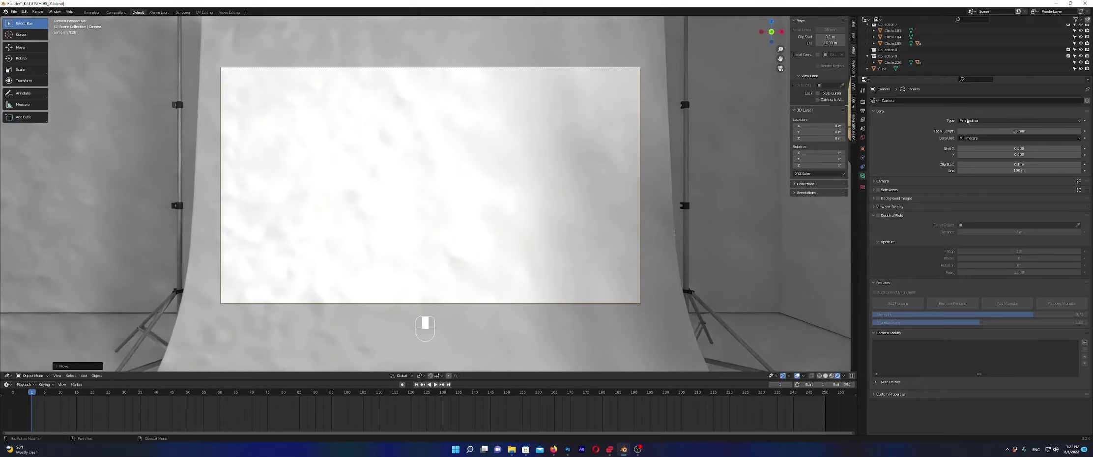
- Set the camera's lens type to Panoramic and its panorama type to Equirectangular
click(985, 122)
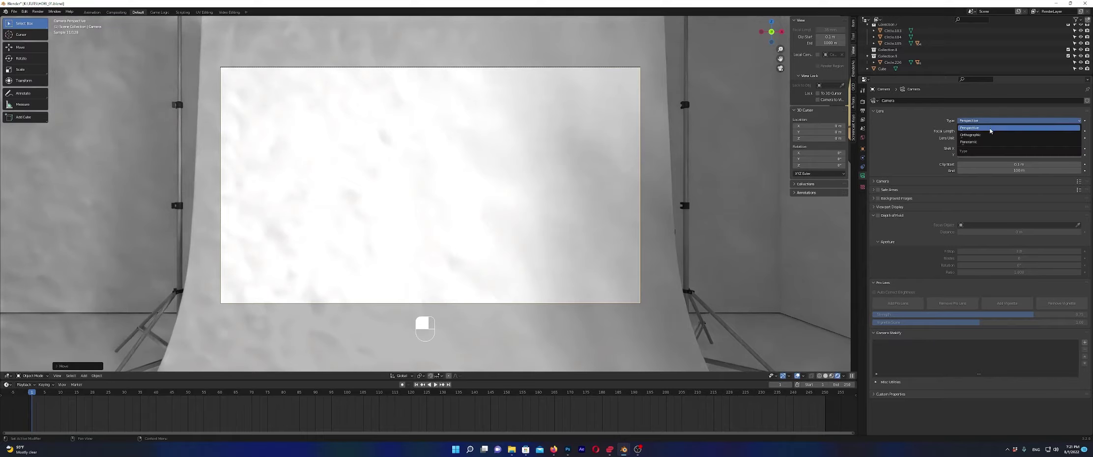
click(987, 141)
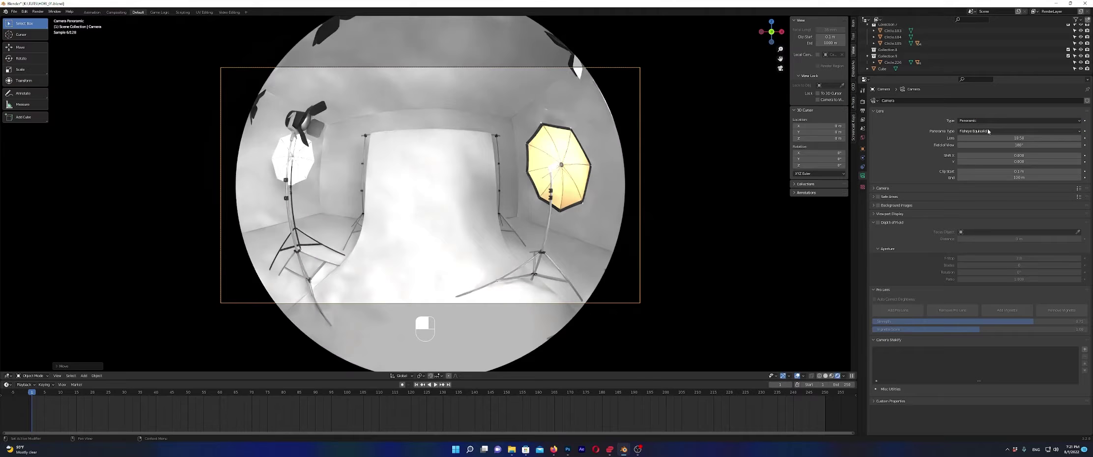
click(998, 132)
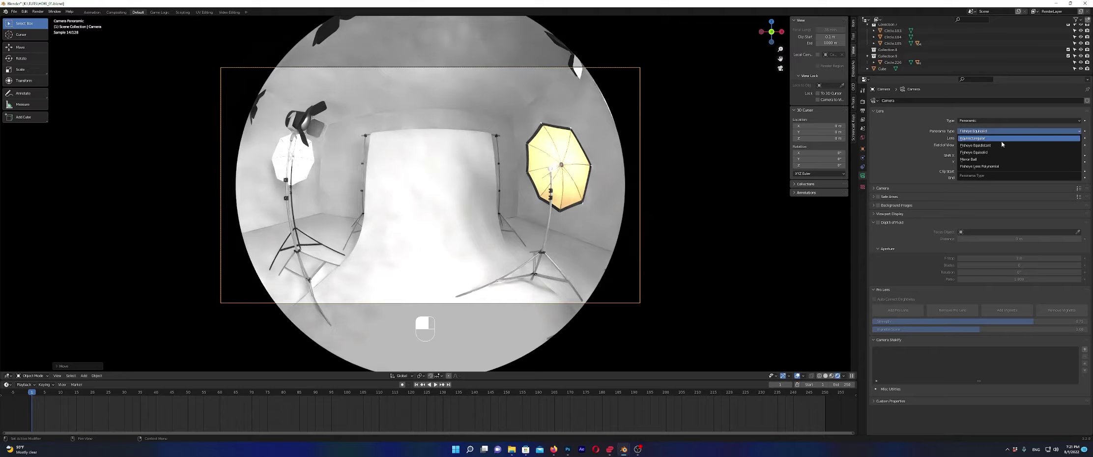
click(997, 138)
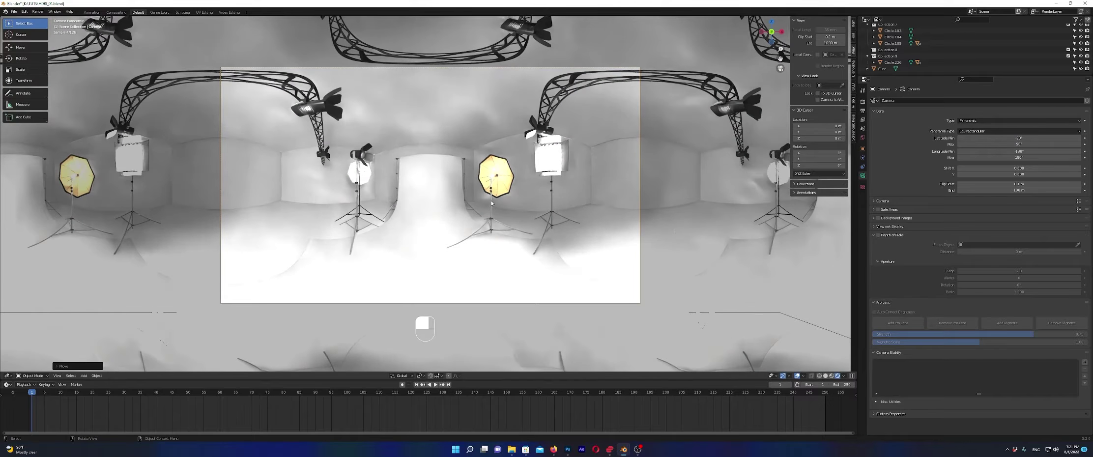
- Limit the rendered preview to a render region around the full camera frame
key(ctrl+b)
drag(220, 64, 646, 310)
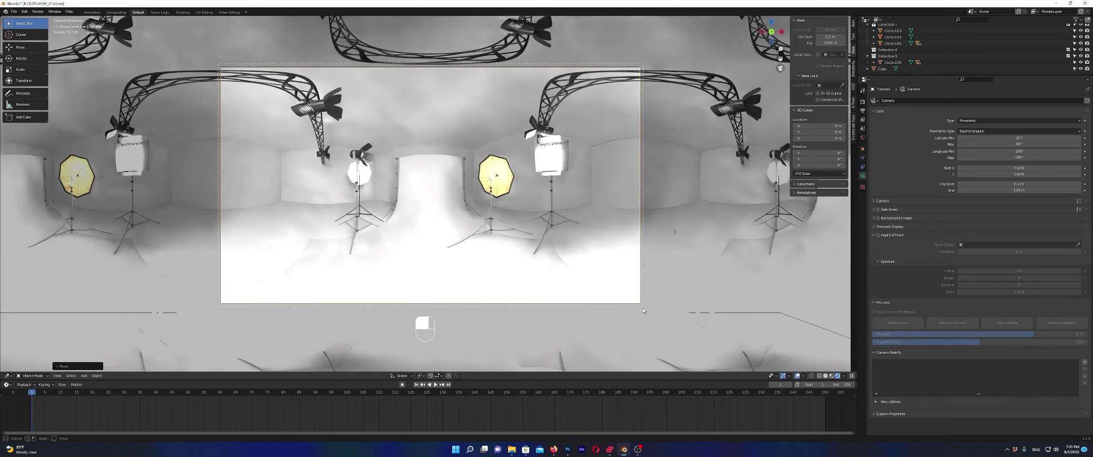
drag(645, 311, 642, 311)
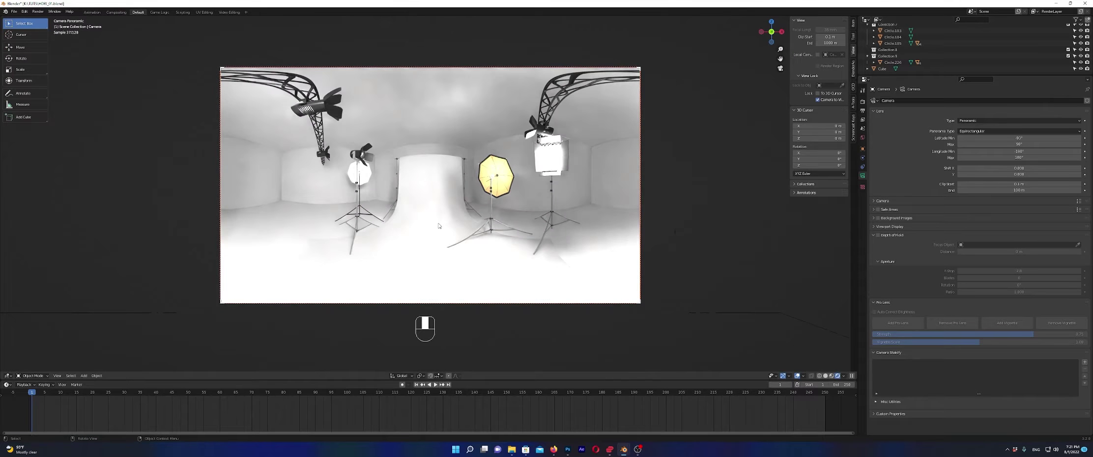
- Dolly the view-locked panoramic camera forward, closer to the backdrop
scroll(439, 226, up, 5)
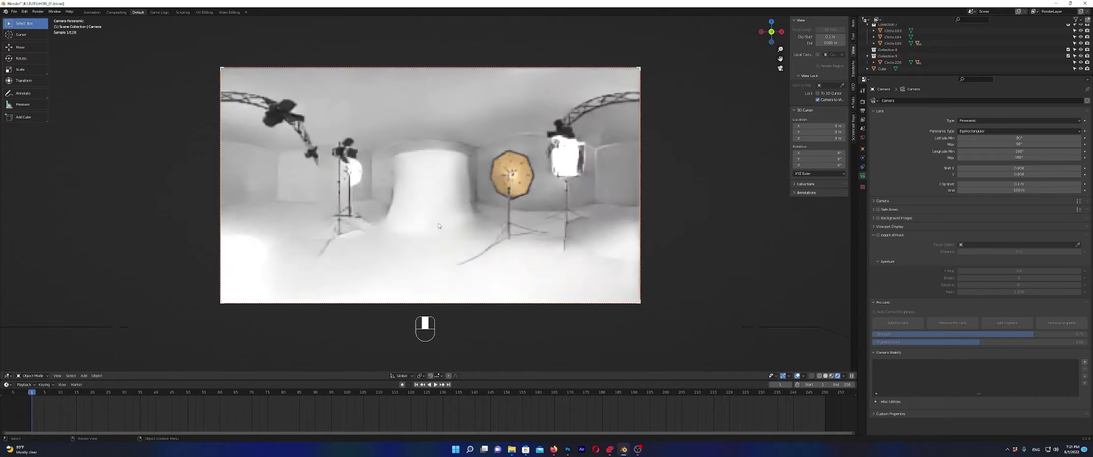
scroll(439, 225, up, 3)
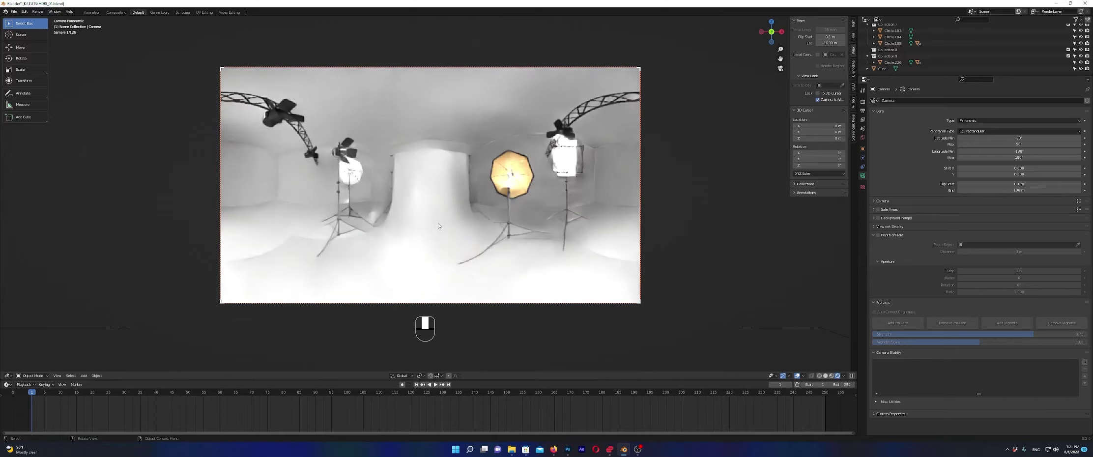
scroll(439, 226, up, 2)
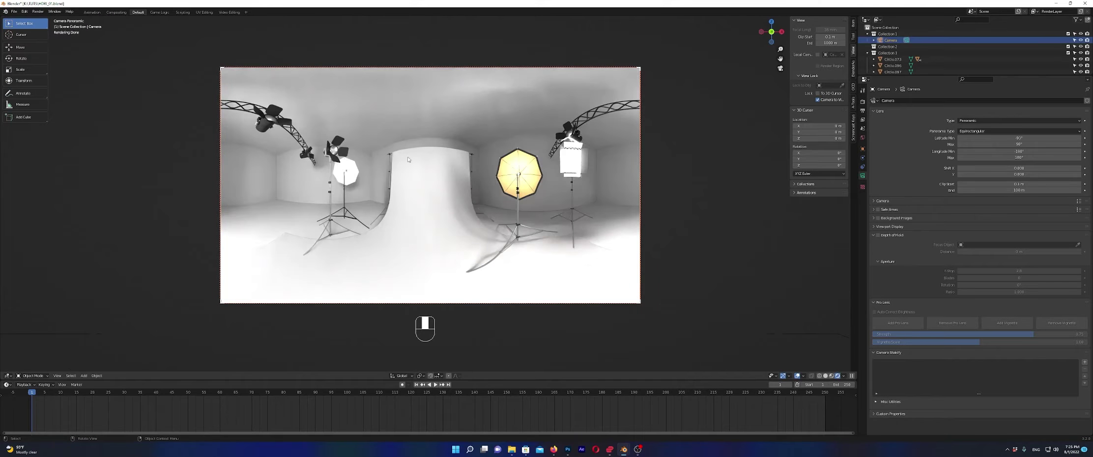
- Try Fast GI Approximation in the Cycles render settings on the studio preview
click(863, 112)
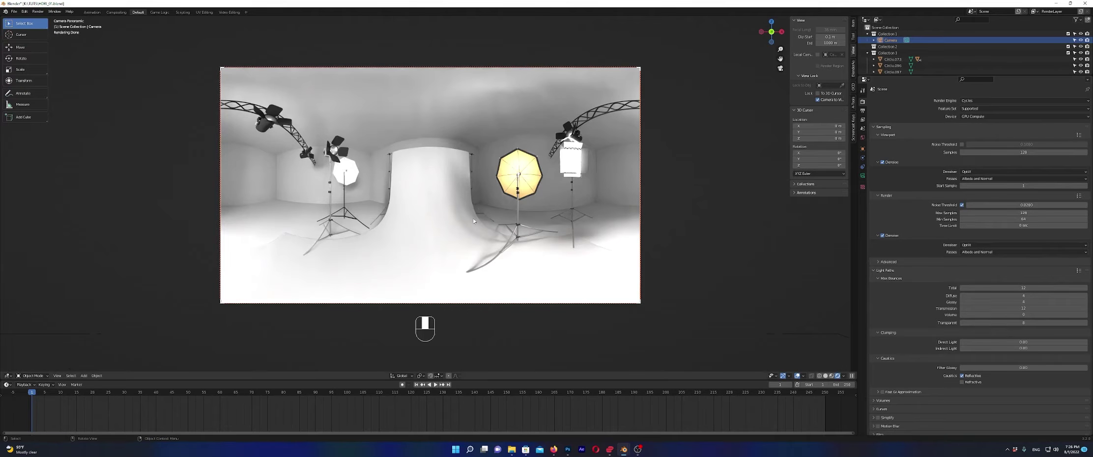
click(882, 392)
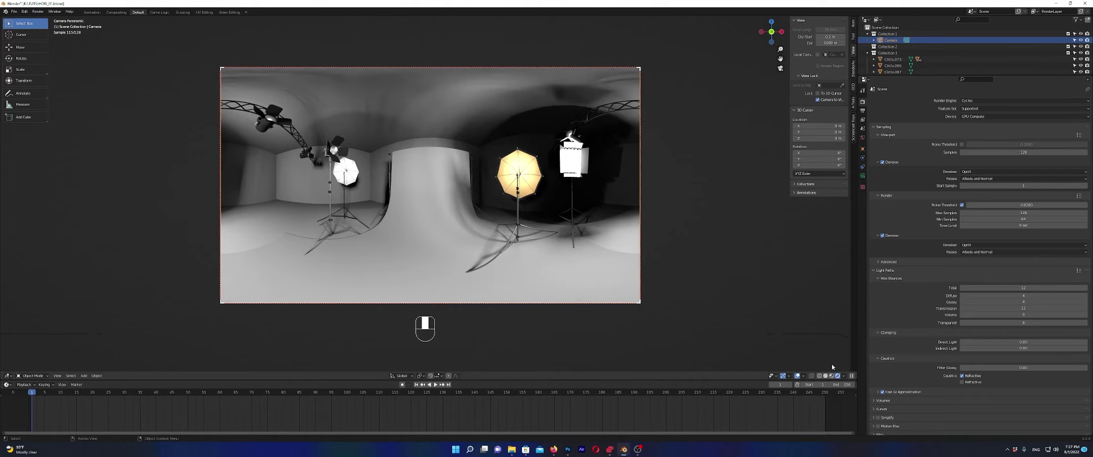
click(883, 392)
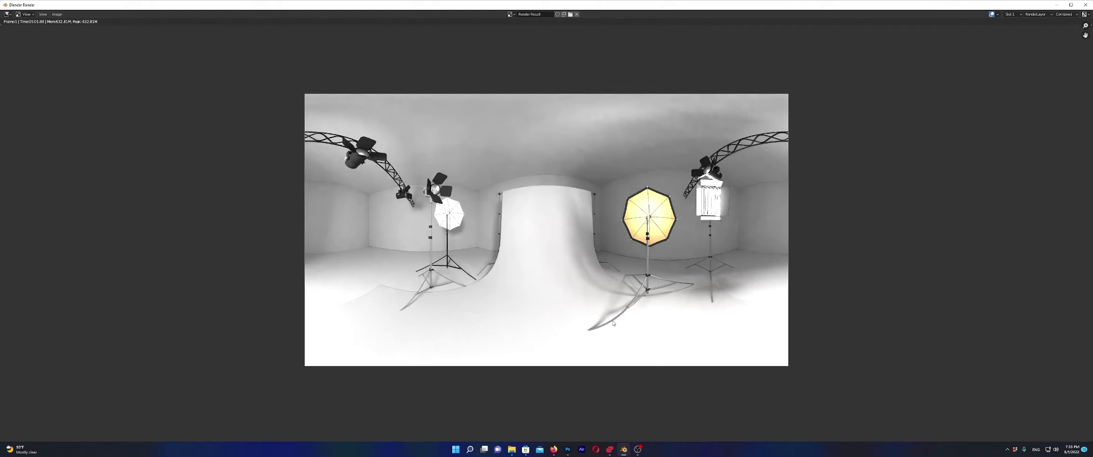
- Save the rendered studio panorama as 01.hdr in Radiance HDR format, replacing the existing file, and close the render window
scroll(634, 109, up, 1)
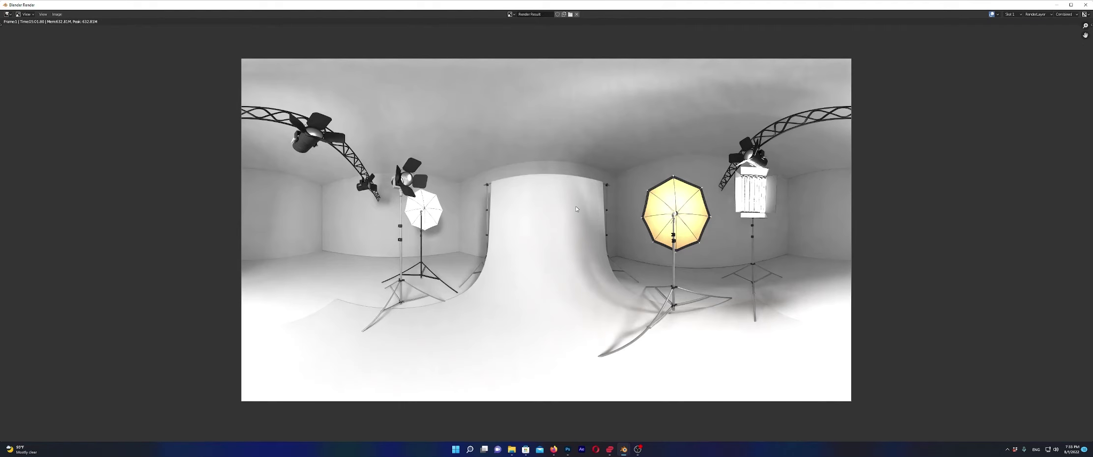
click(56, 14)
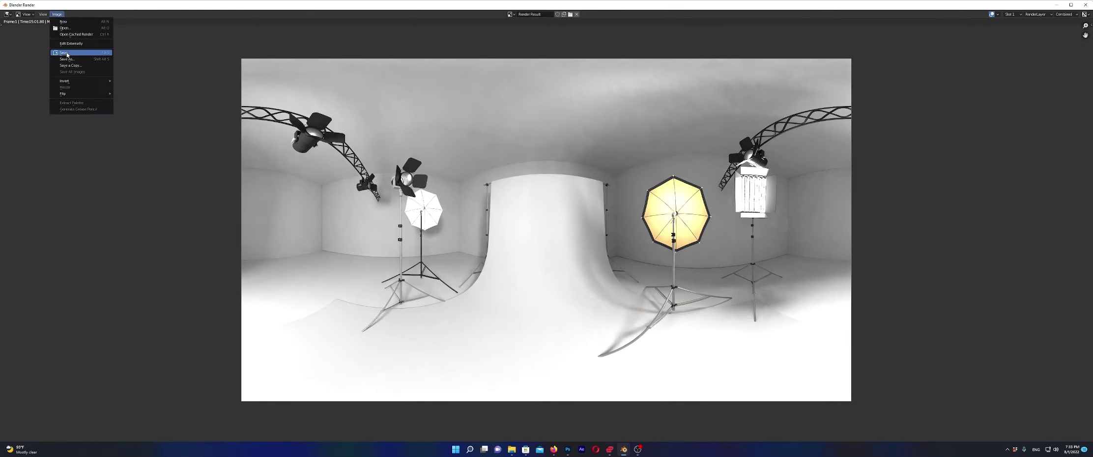
click(69, 54)
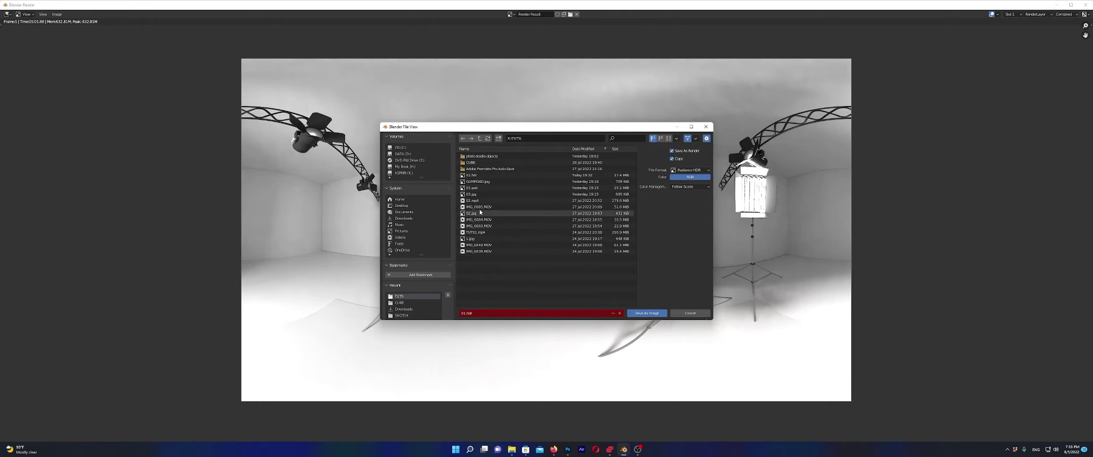
click(480, 176)
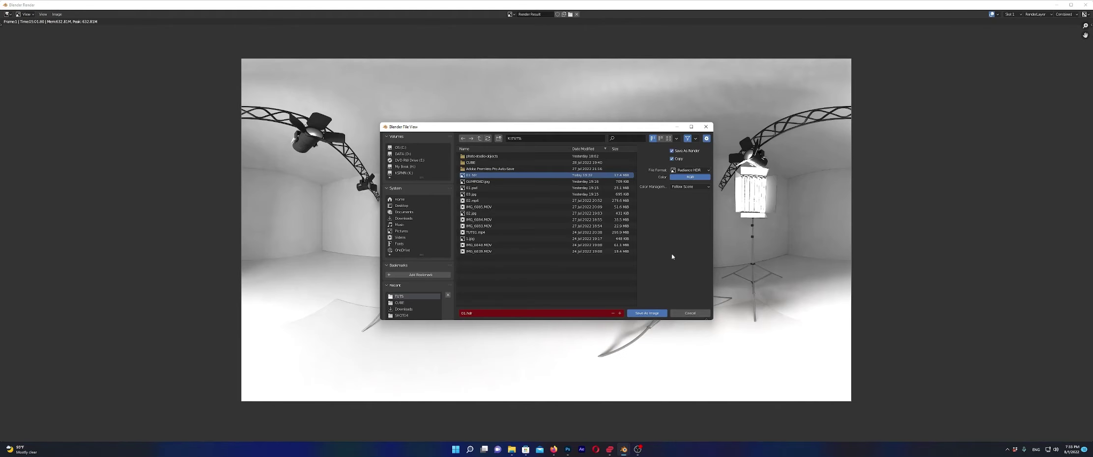
click(647, 313)
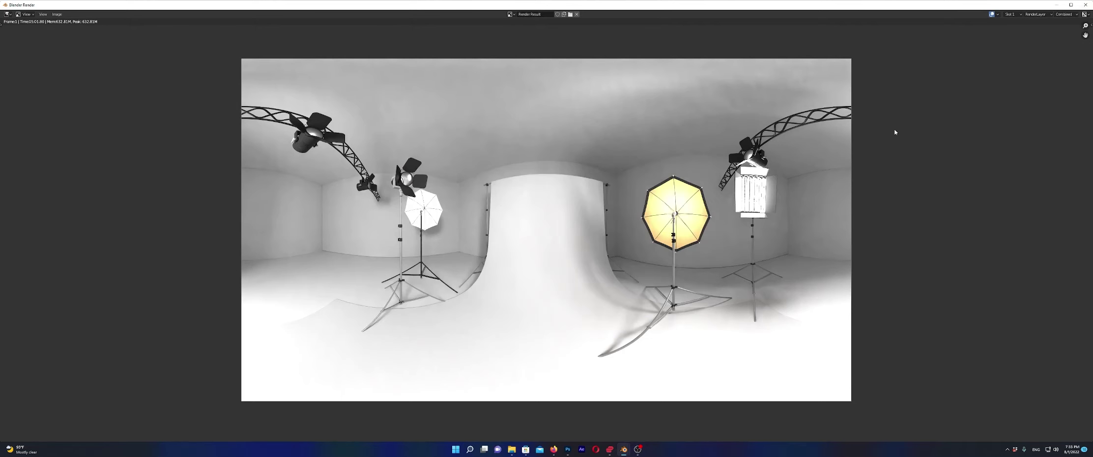
click(1086, 5)
- Save the studio project and start a new General file
key(ctrl+s)
click(14, 11)
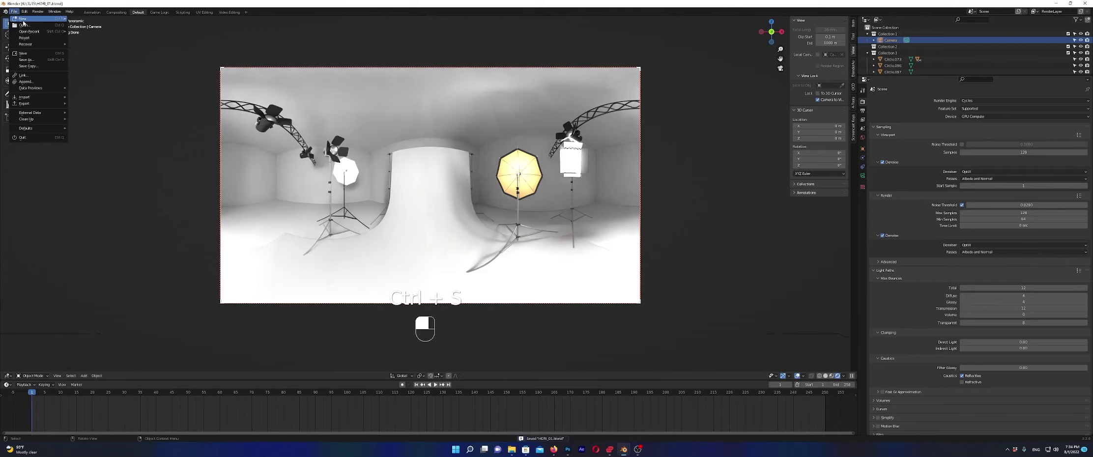
click(85, 18)
- Delete all the default objects from the new scene
click(424, 275)
key(a)
key(x)
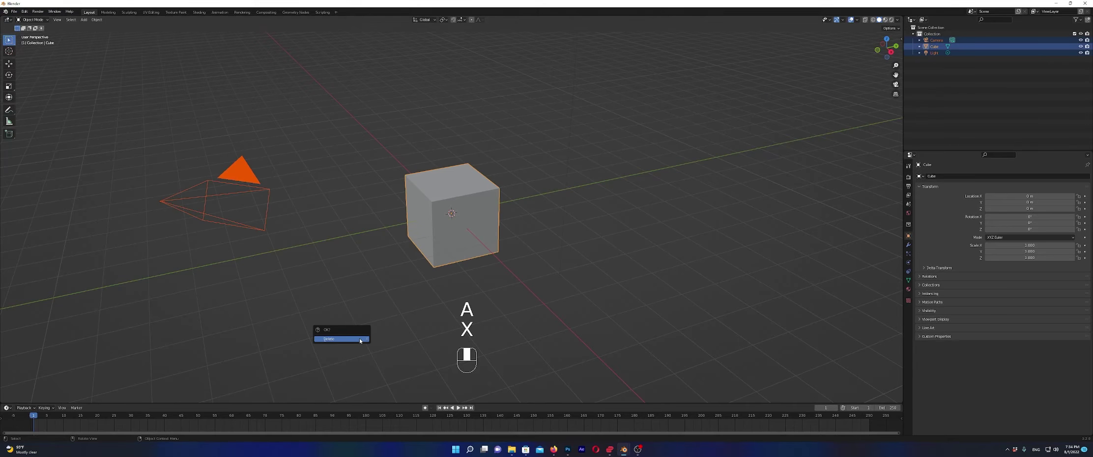
click(360, 339)
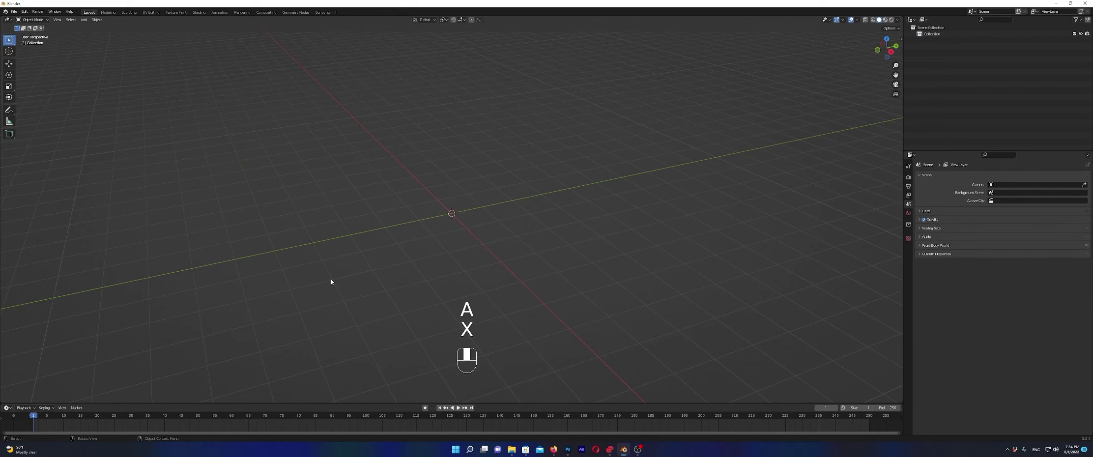
- Add a plane mesh and scale it up to a little over three times its original size
key(shift+a)
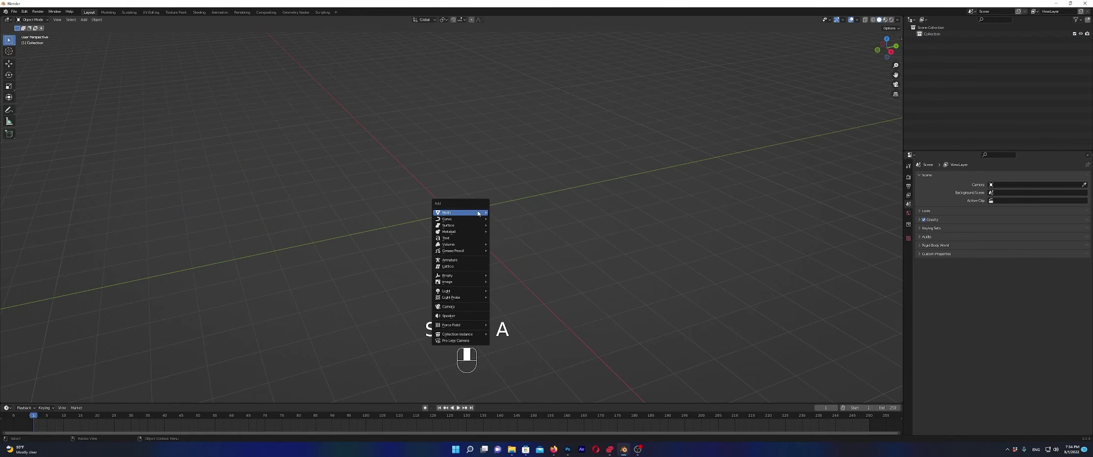
mouse_move(479, 213)
click(515, 213)
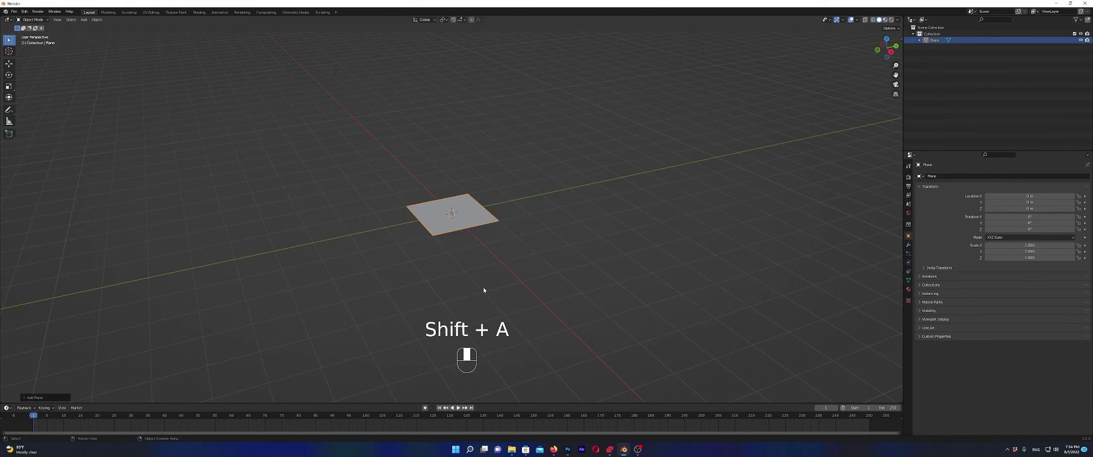
key(s)
click(711, 292)
- Add a Monkey mesh and raise it about 1 m along the Z axis so it stands above the plane
key(shift+a)
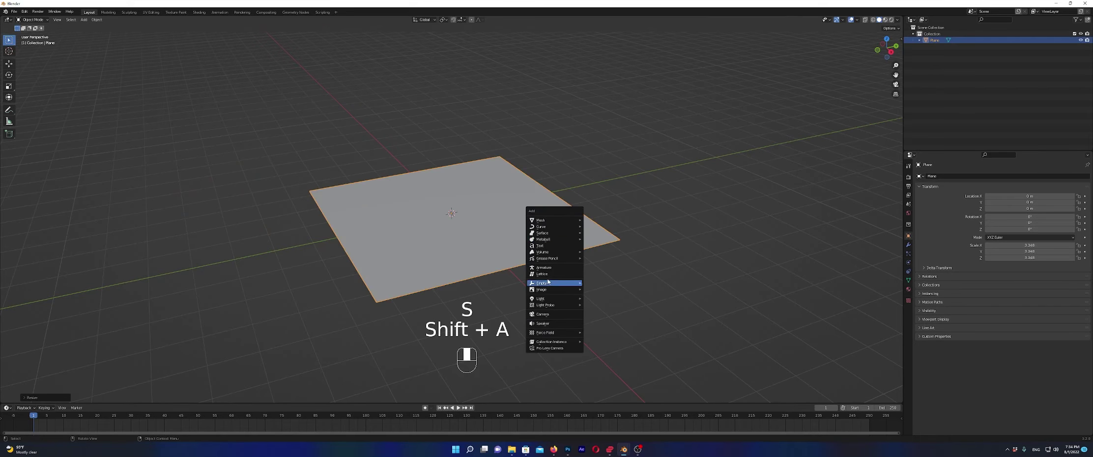
mouse_move(555, 258)
mouse_move(556, 220)
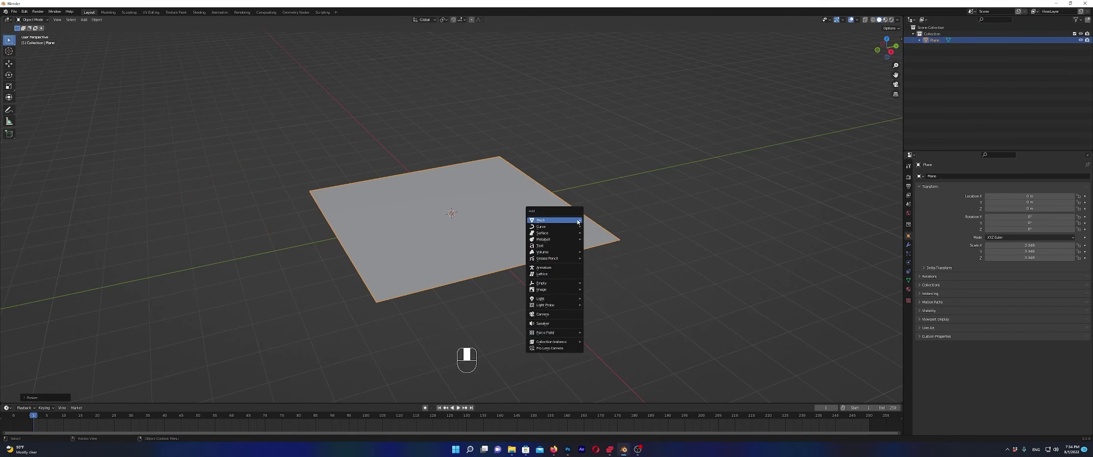
click(593, 280)
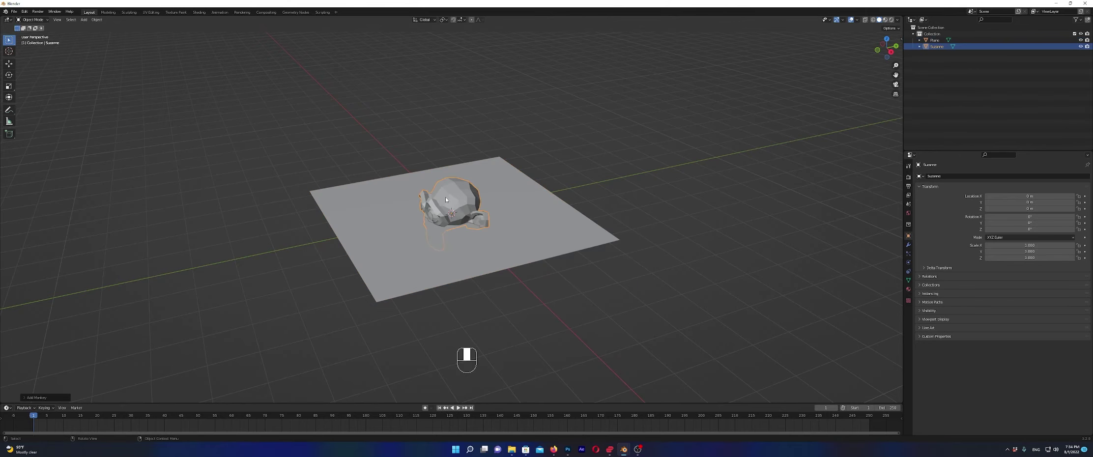
key(g)
key(z)
click(467, 159)
- Add a Subdivision Surface modifier to the monkey head and shade it smooth
middle_drag(502, 219, 525, 254)
scroll(535, 184, up, 4)
scroll(464, 229, down, 3)
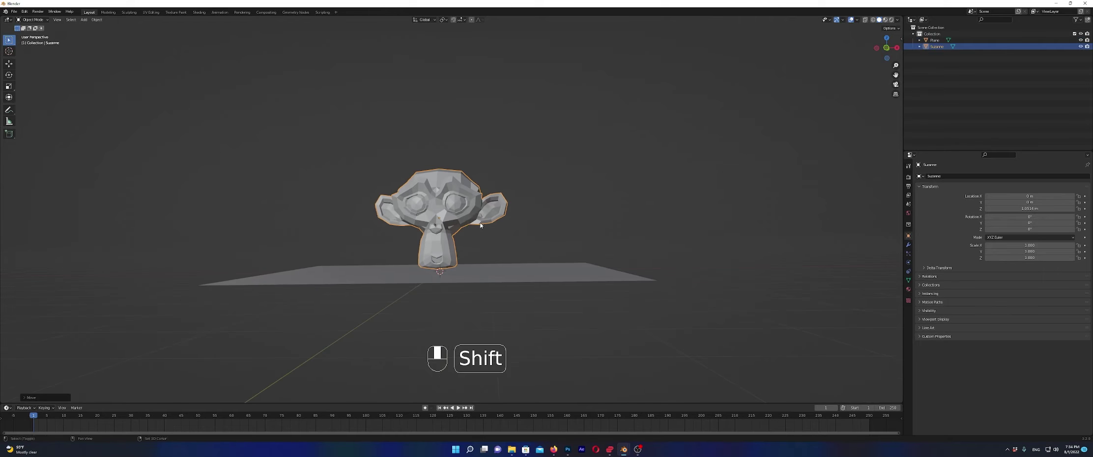
shift+middle_drag(480, 225, 511, 226)
scroll(511, 226, up, 2)
click(908, 244)
click(941, 177)
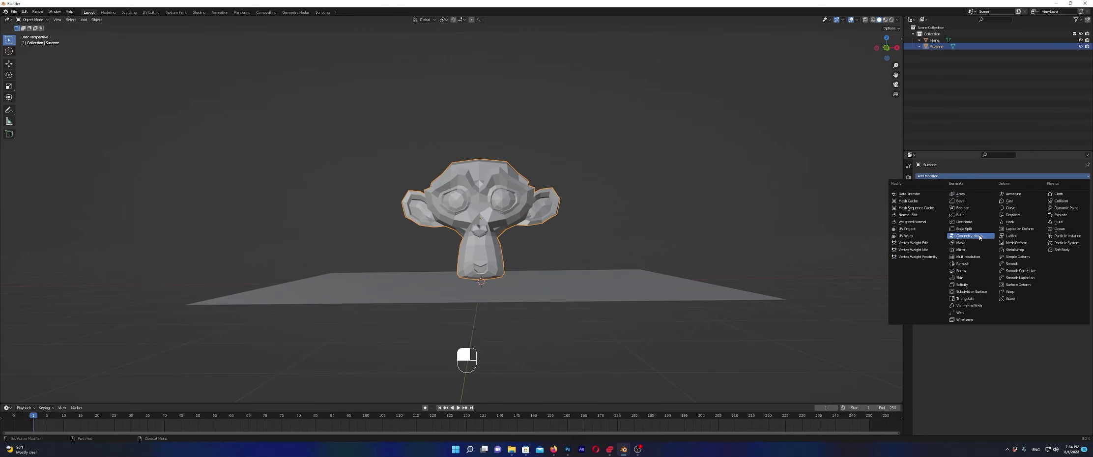
click(972, 291)
right_click(440, 183)
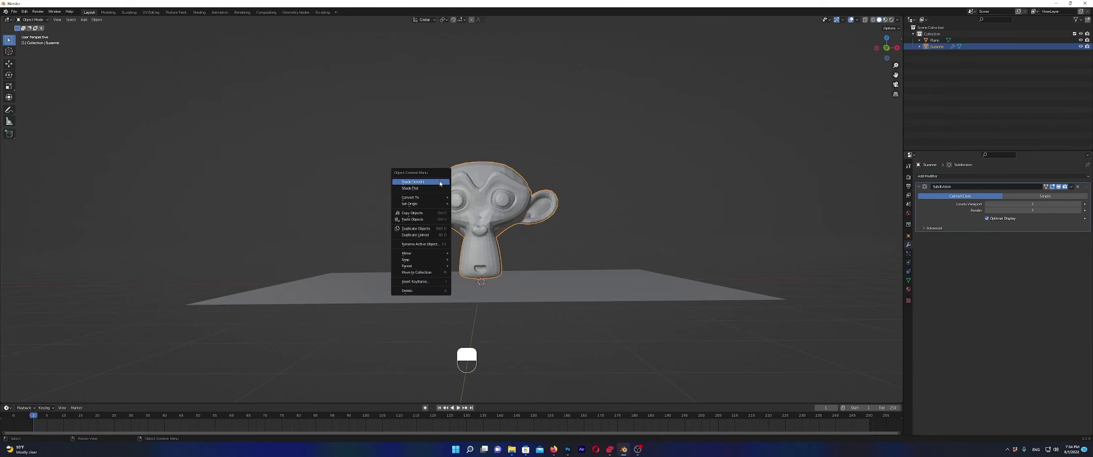
click(421, 183)
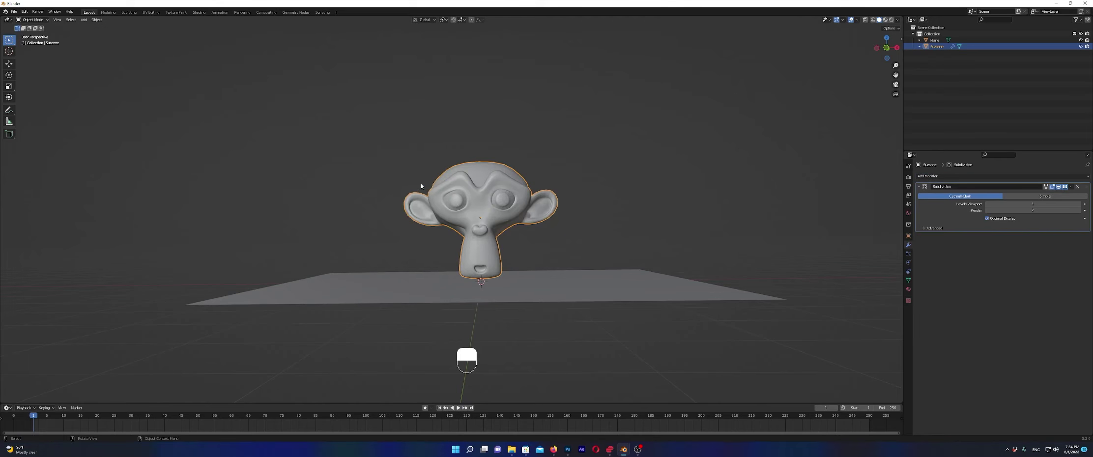
- Create a new material for the monkey head with a near-white base color and Metallic set to 1
click(199, 11)
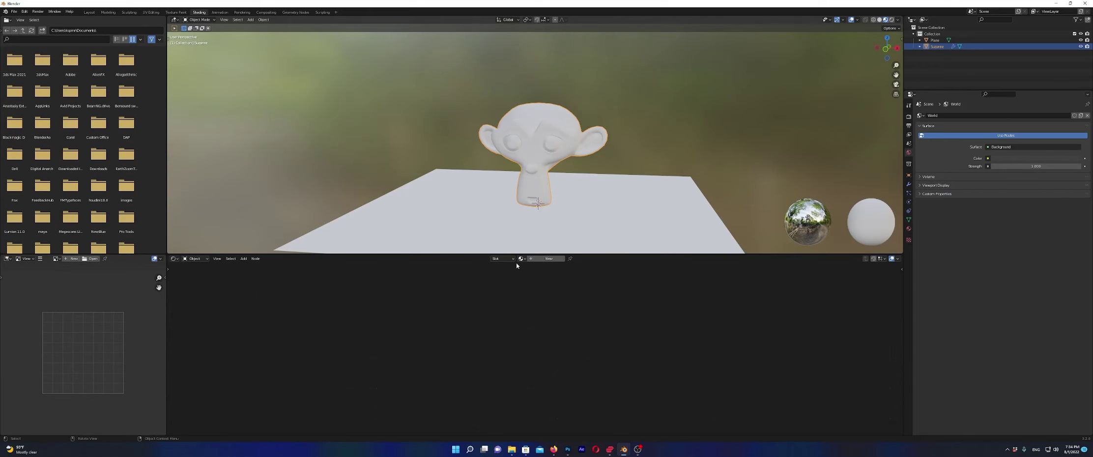
click(548, 258)
click(533, 302)
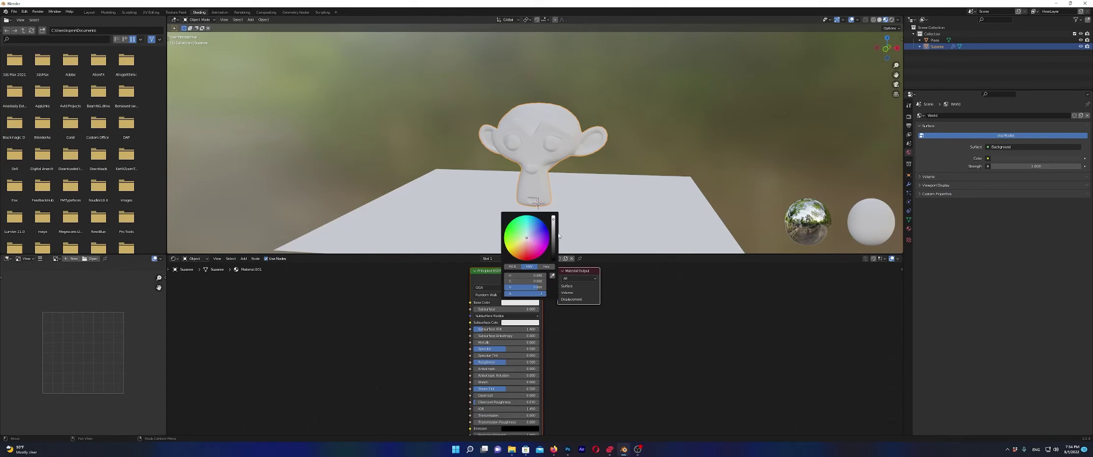
drag(506, 343, 539, 342)
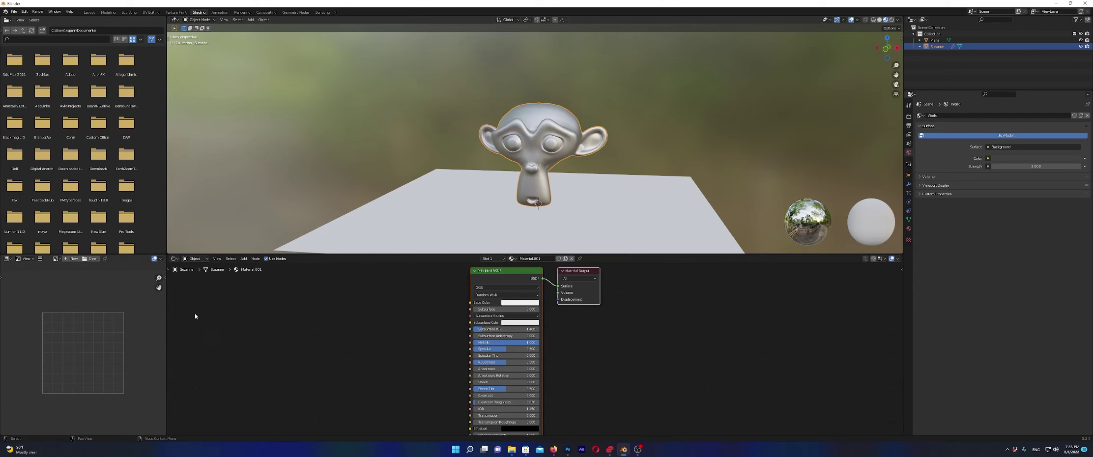
- In the world shader, connect an Environment Texture with mapping nodes to the Background node and load 01.hdr into it
click(198, 261)
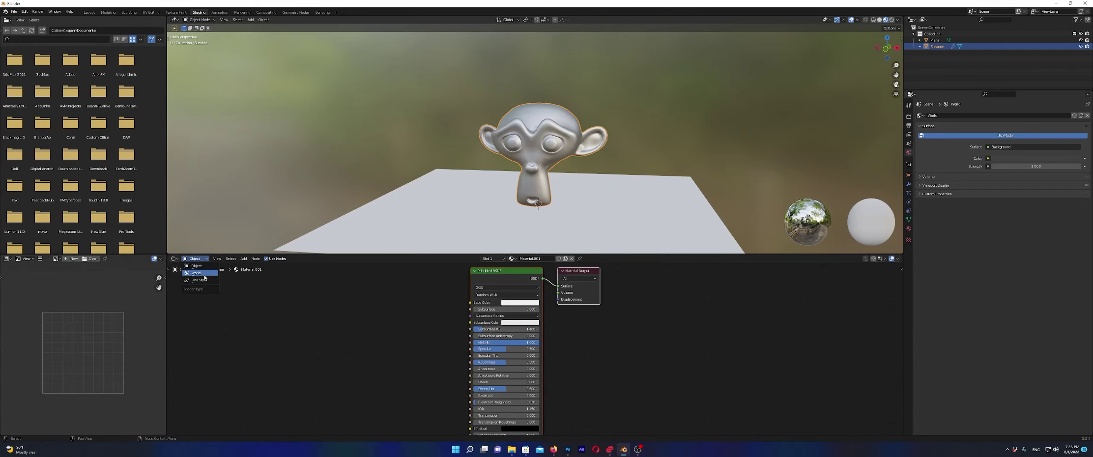
click(202, 274)
drag(499, 279, 495, 288)
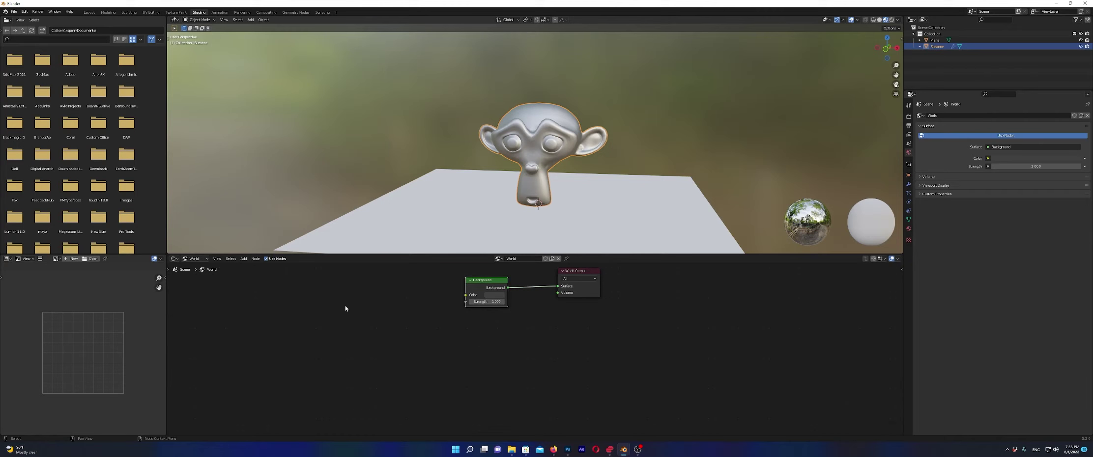
key(n)
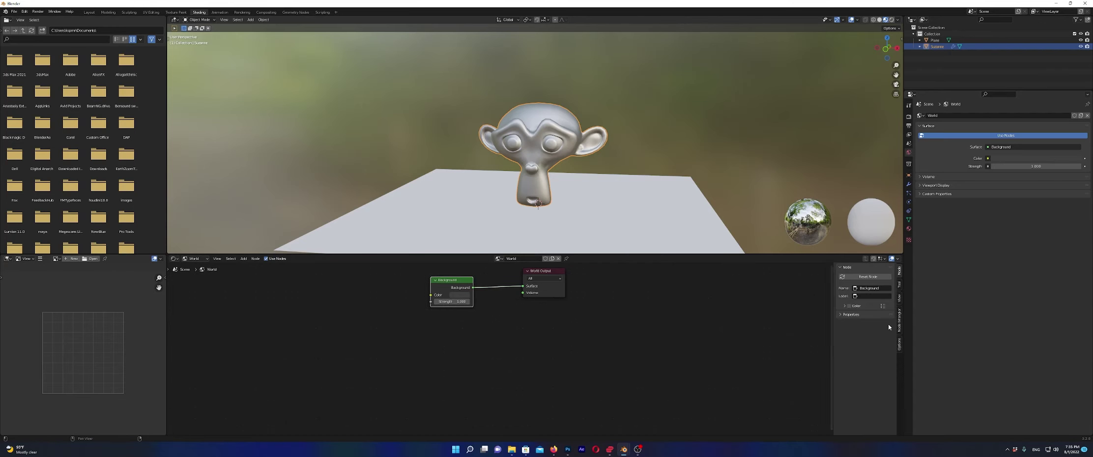
drag(452, 282, 464, 281)
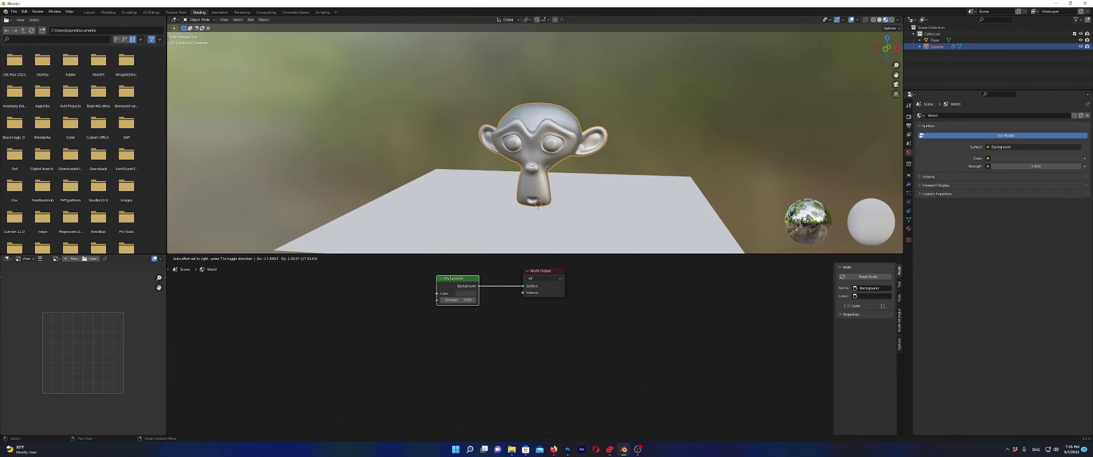
key(ctrl+t)
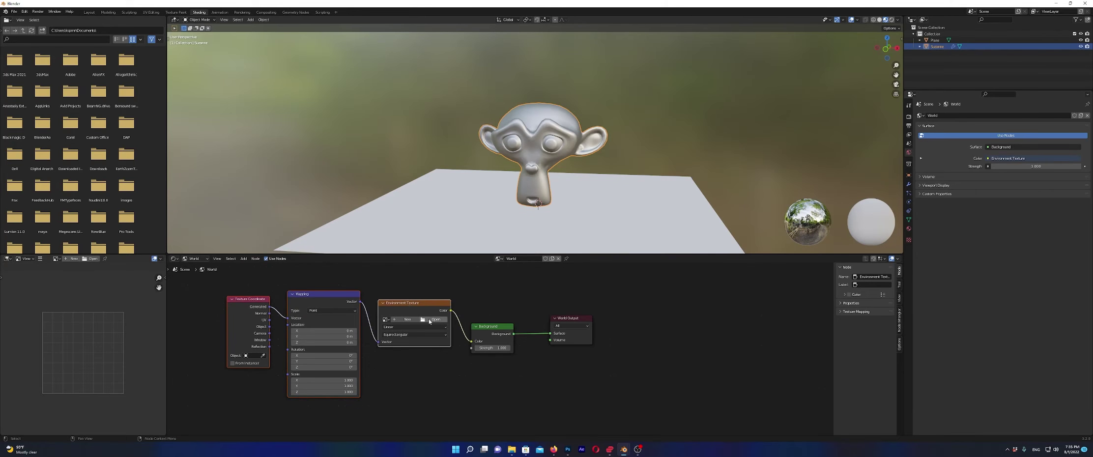
click(429, 319)
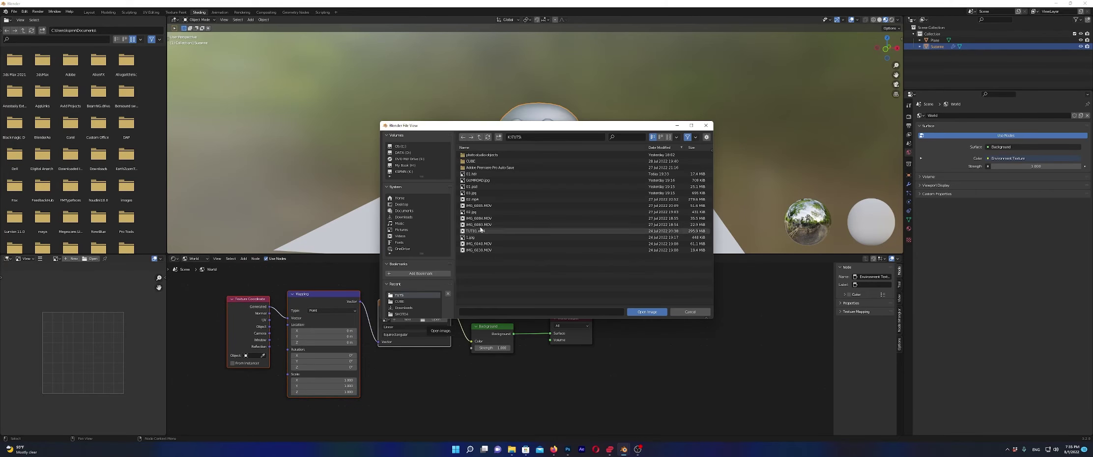
double_click(491, 176)
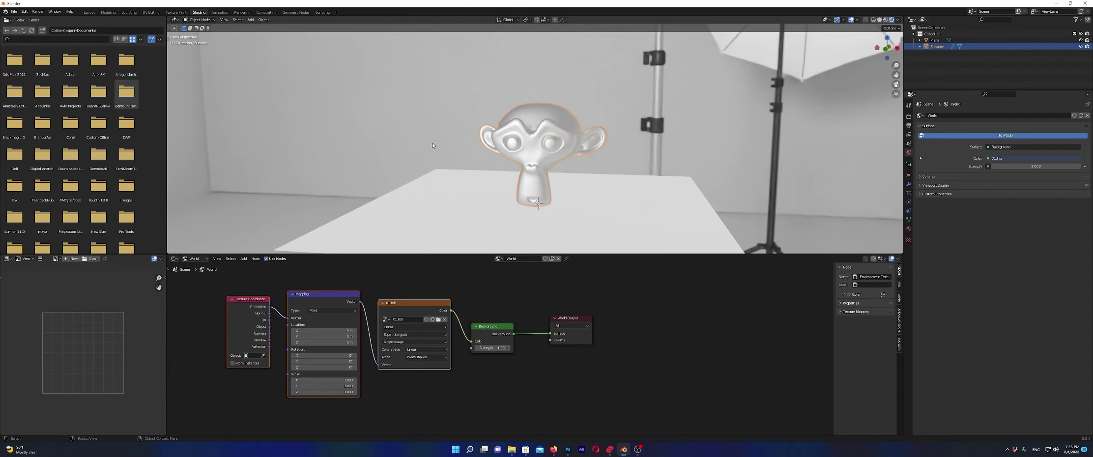
- Back in the Layout workspace, lower the roughness of the monkey head's material to about 0.2
click(89, 12)
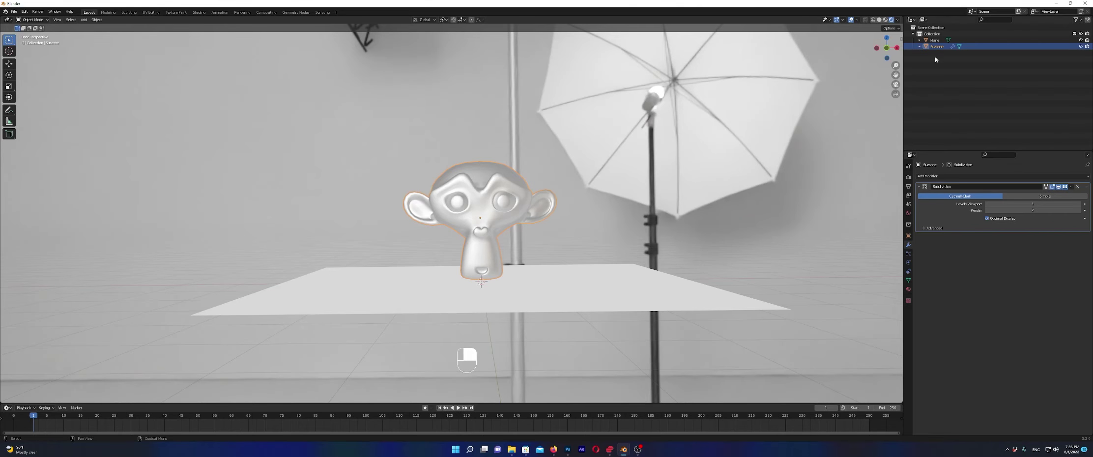
middle_drag(713, 153, 835, 221)
click(908, 289)
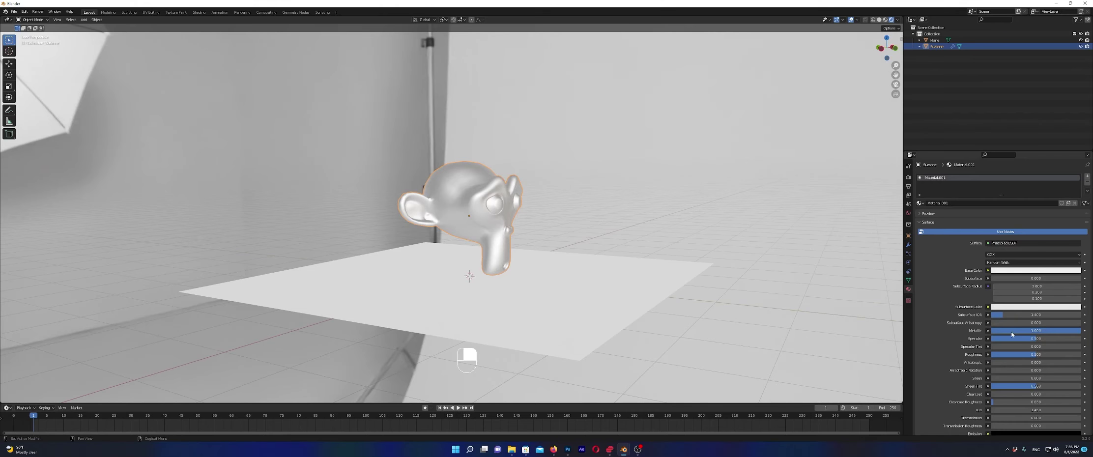
drag(1010, 357, 983, 357)
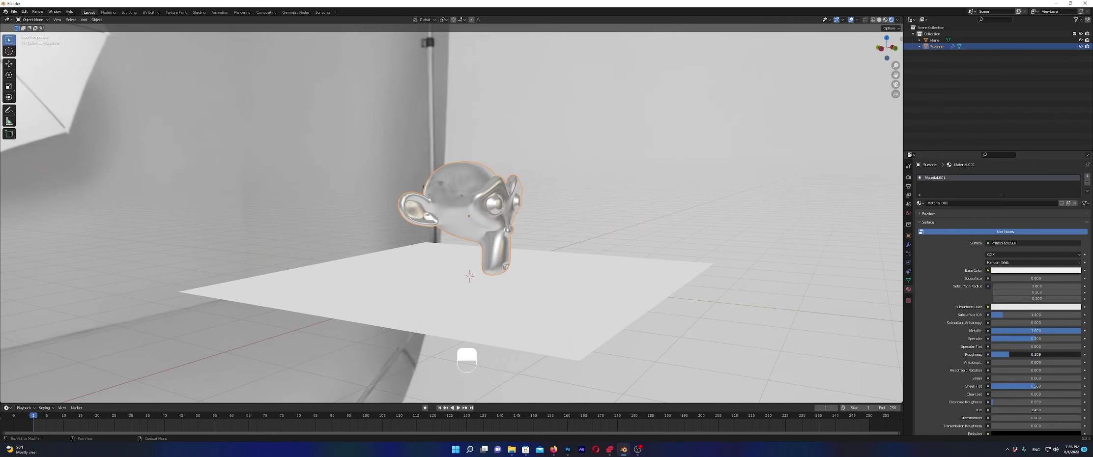
- Set the render engine to Cycles for the monkey scene
middle_drag(492, 275, 605, 250)
middle_drag(536, 186, 471, 189)
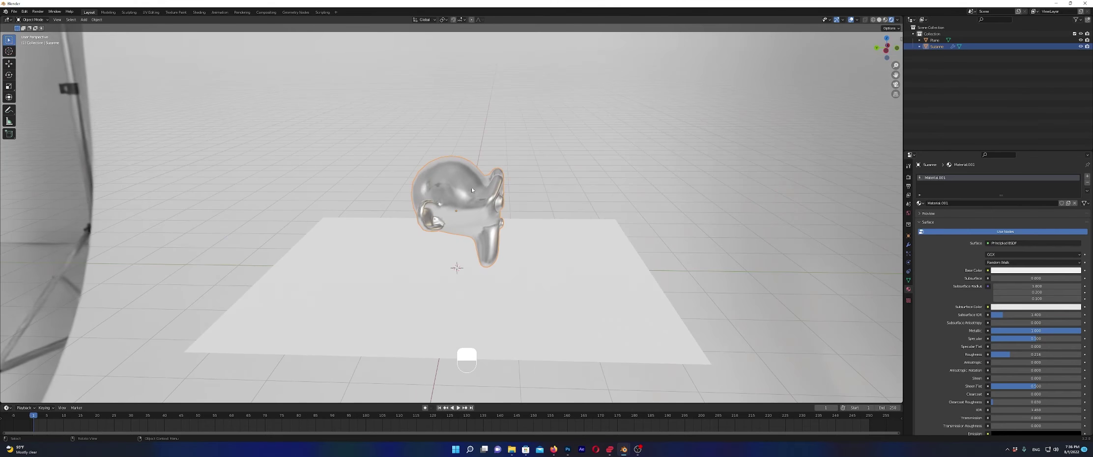
click(908, 177)
click(1032, 176)
click(1001, 197)
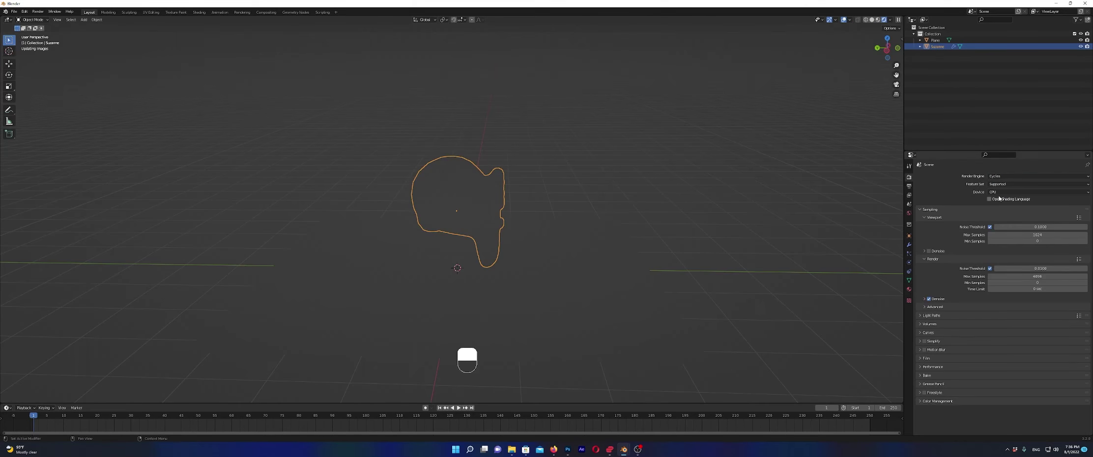
- Set the Cycles render device to GPU Compute for the monkey scene
click(1036, 192)
key(Return)
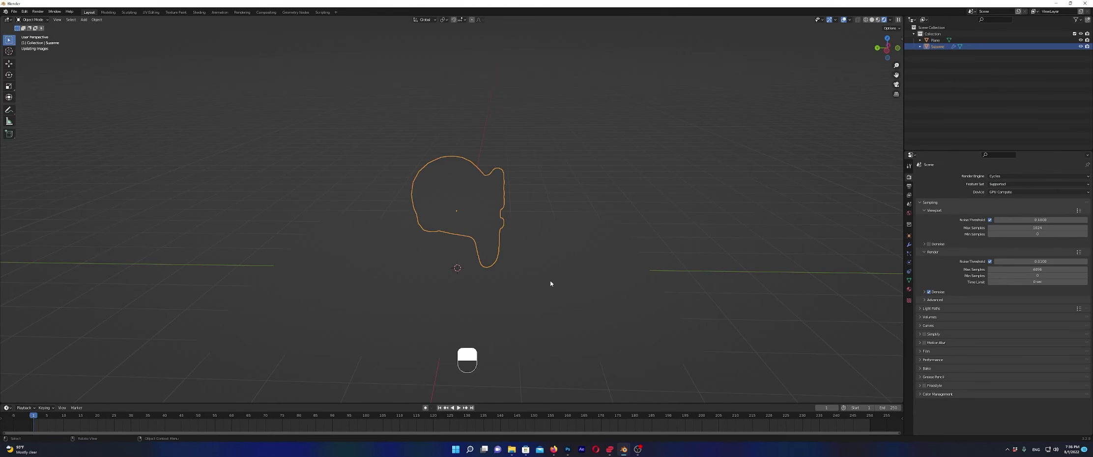
middle_drag(549, 282, 517, 194)
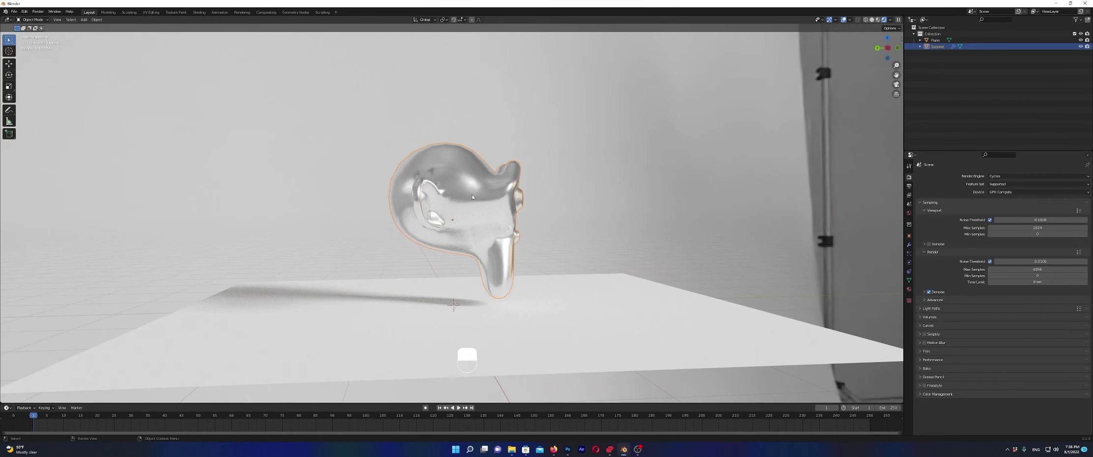
- Expand the world's 01.hdr texture and mapping settings and rotate the environment around the Z axis
click(908, 213)
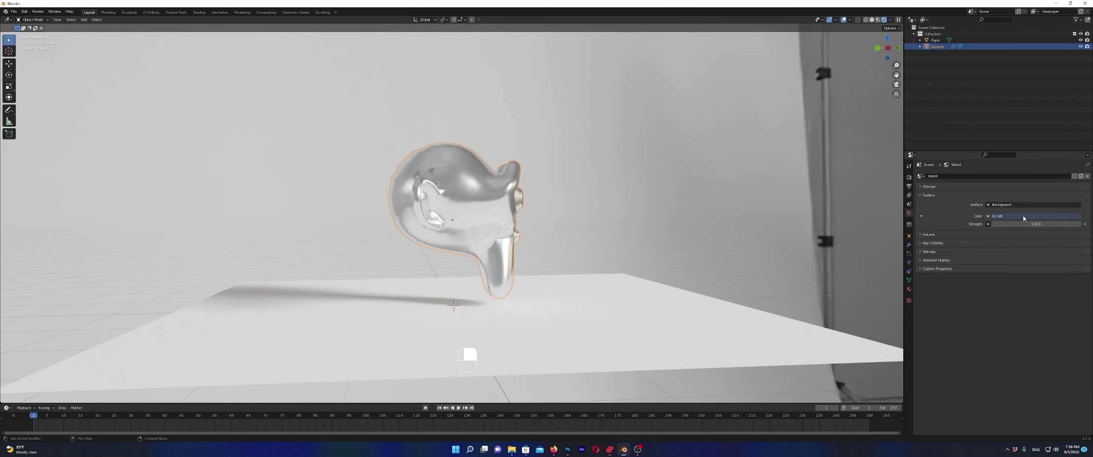
click(922, 216)
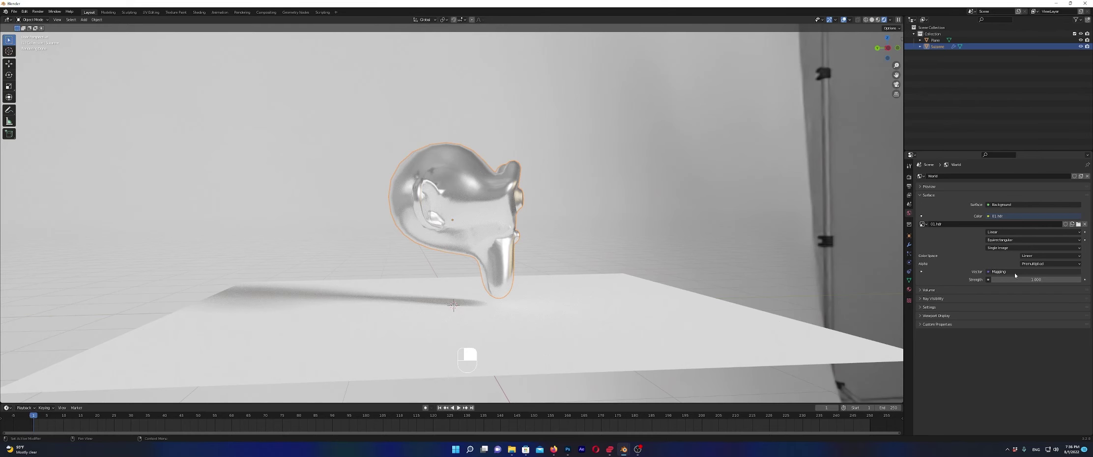
click(920, 272)
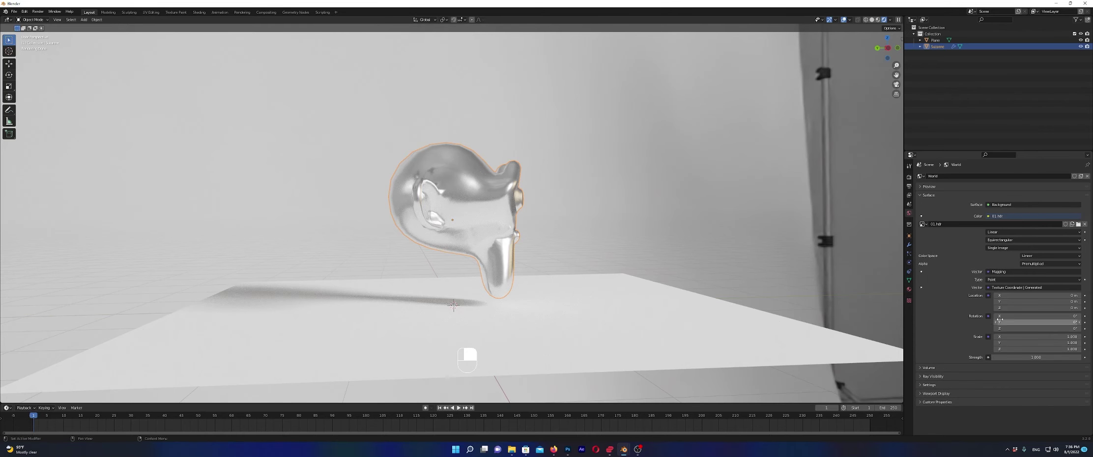
drag(1011, 324, 1036, 323)
key(ctrl+z)
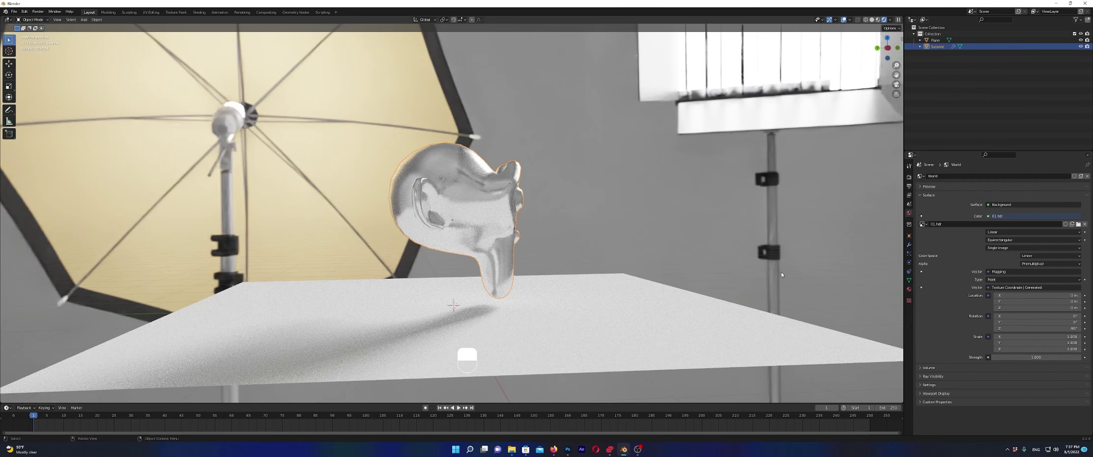
- Examine the metallic monkey head from the side and front under the rotated studio environment
middle_drag(781, 272, 528, 139)
scroll(635, 261, down, 3)
scroll(589, 246, up, 3)
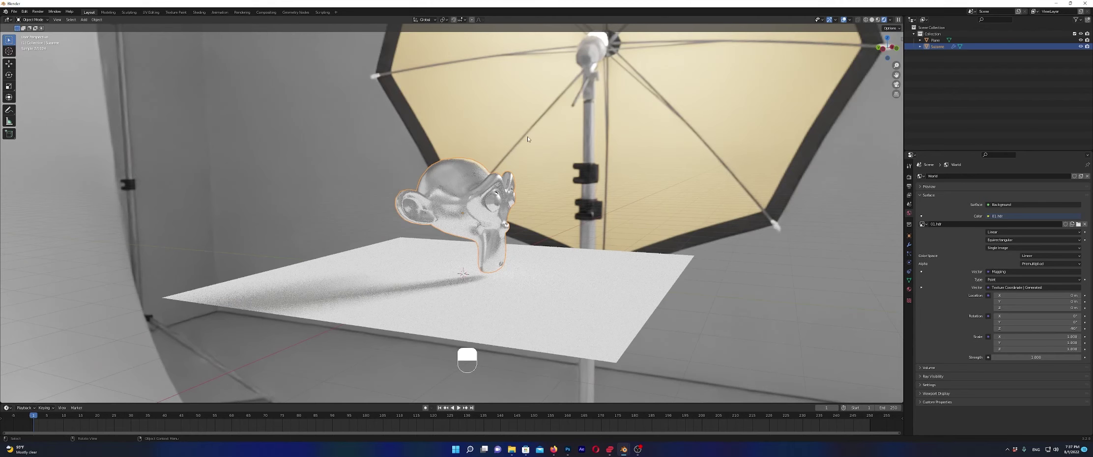
middle_drag(500, 215, 452, 216)
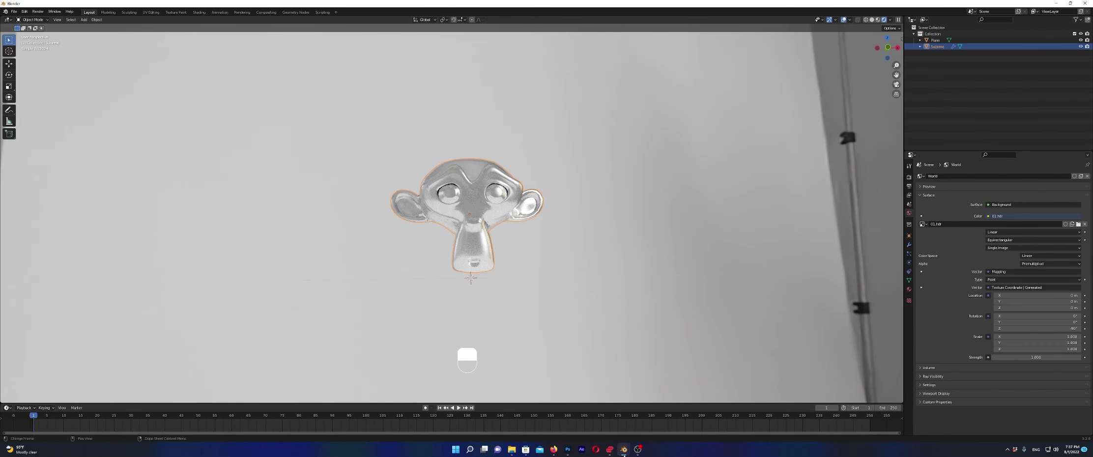
- Switch to the open Blender file with the cube-block room and show its panoramic camera view in rendered shading
mouse_move(623, 452)
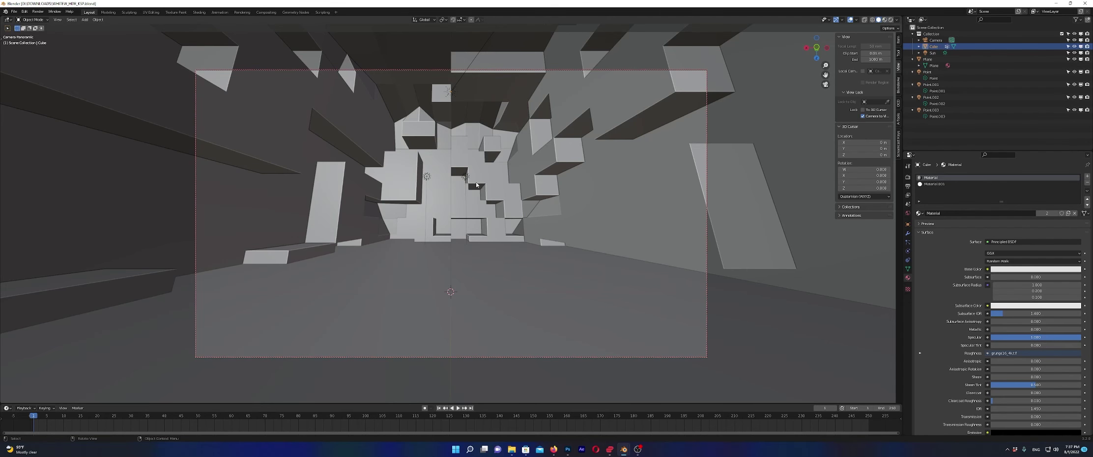
key(z)
click(531, 189)
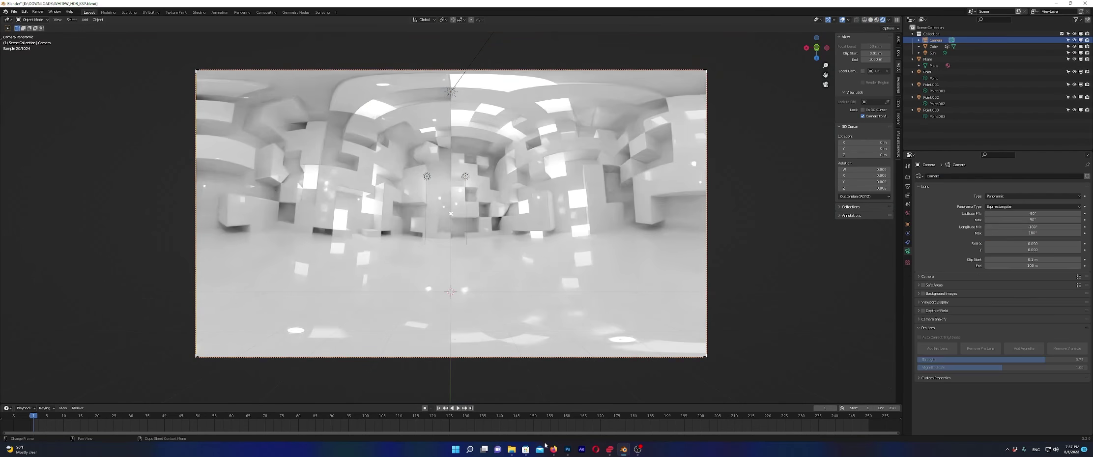
- Switch to the other open Blender file to view the panoramic render of the tunnel with striped lights
mouse_move(624, 450)
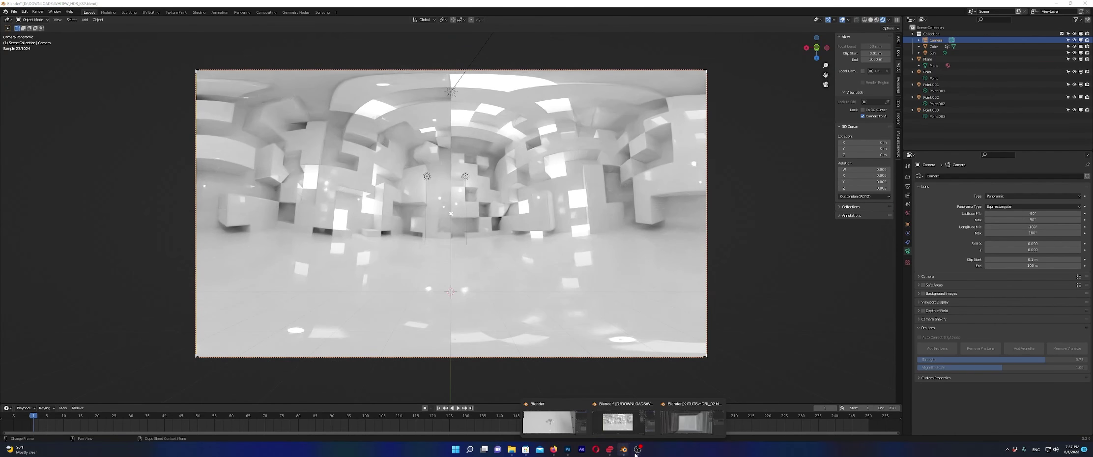
click(702, 427)
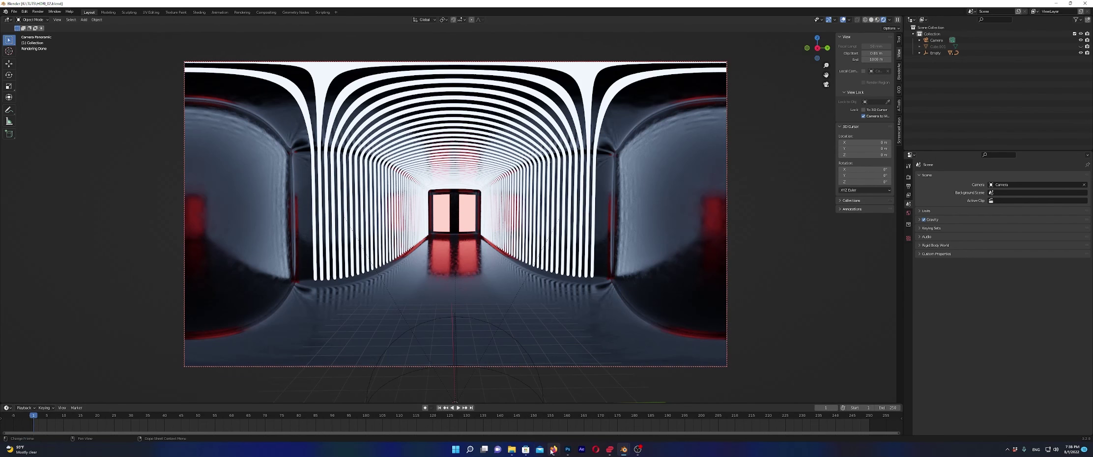
mouse_move(554, 452)
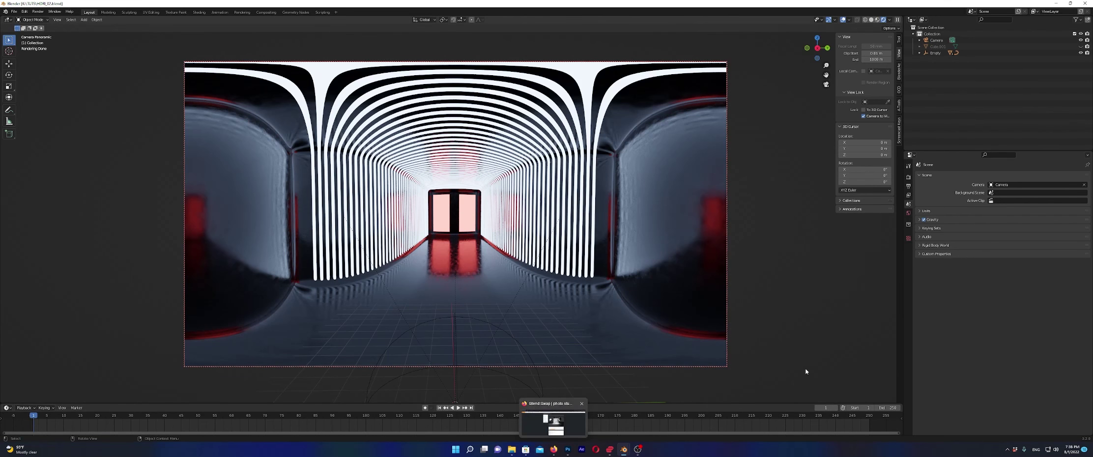